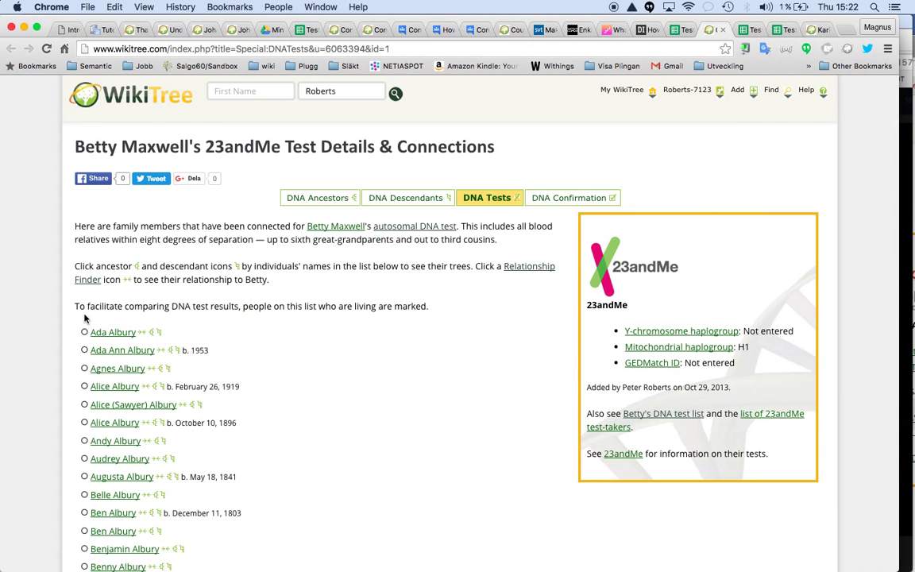
pyautogui.moveTo(79, 306); pyautogui.dragTo(306, 507)
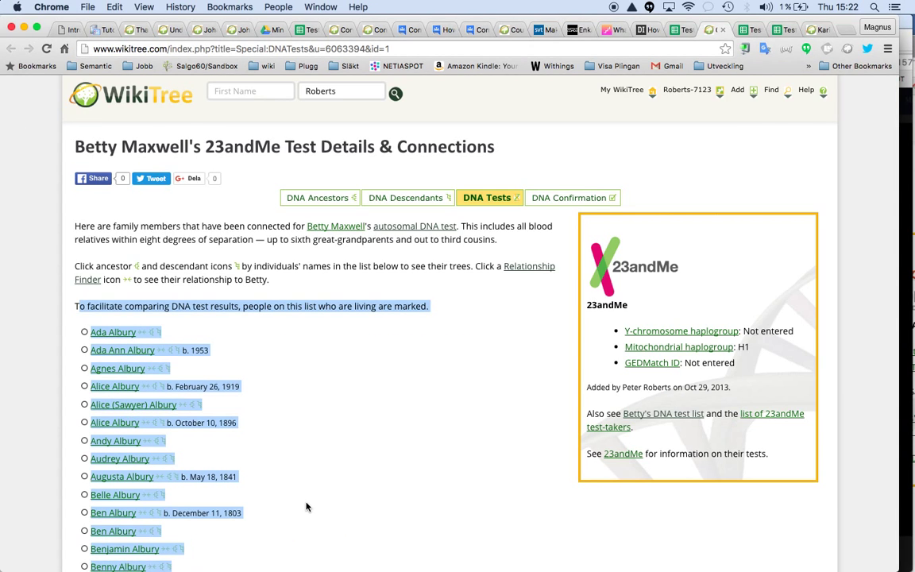
pyautogui.scroll(-5, 307, 504)
pyautogui.scroll(4, 306, 504)
pyautogui.scroll(1, 307, 504)
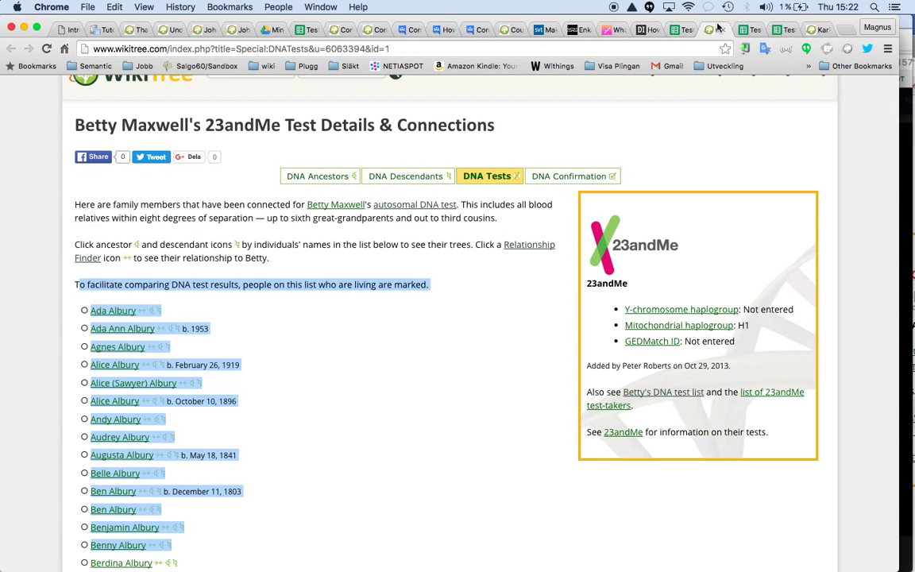
# Step: Examine the #N/A from A3's IMPORTHTML formula against the ImportHTML tutorial article
pyautogui.click(676, 30)
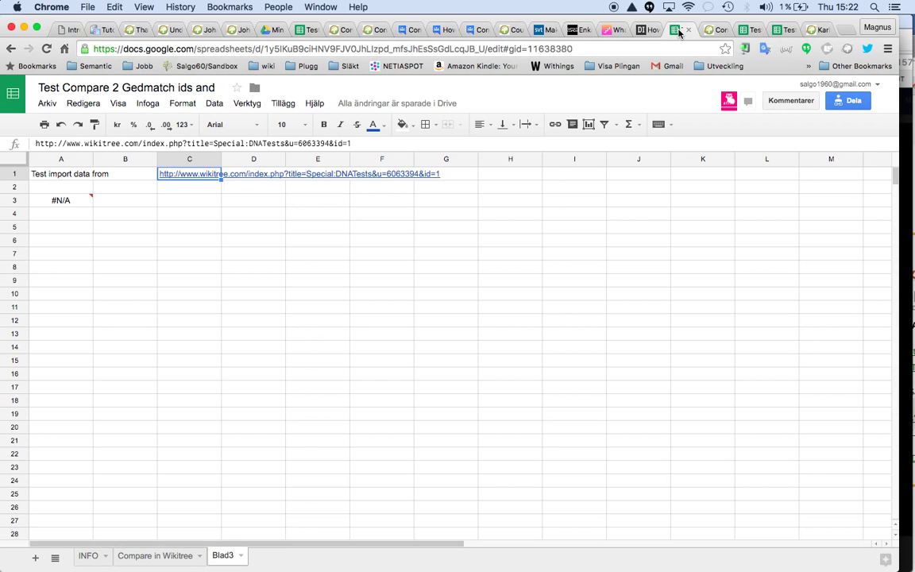
pyautogui.click(74, 200)
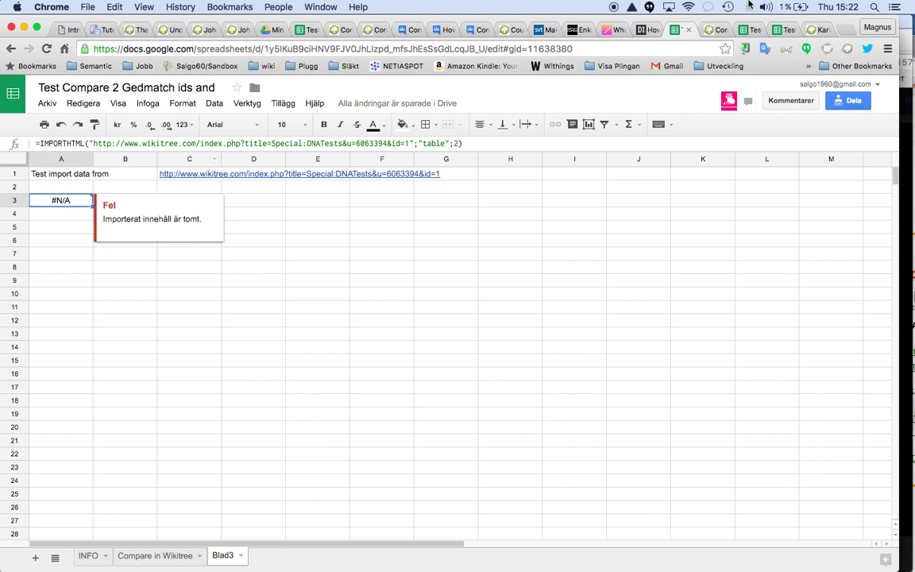
pyautogui.click(647, 29)
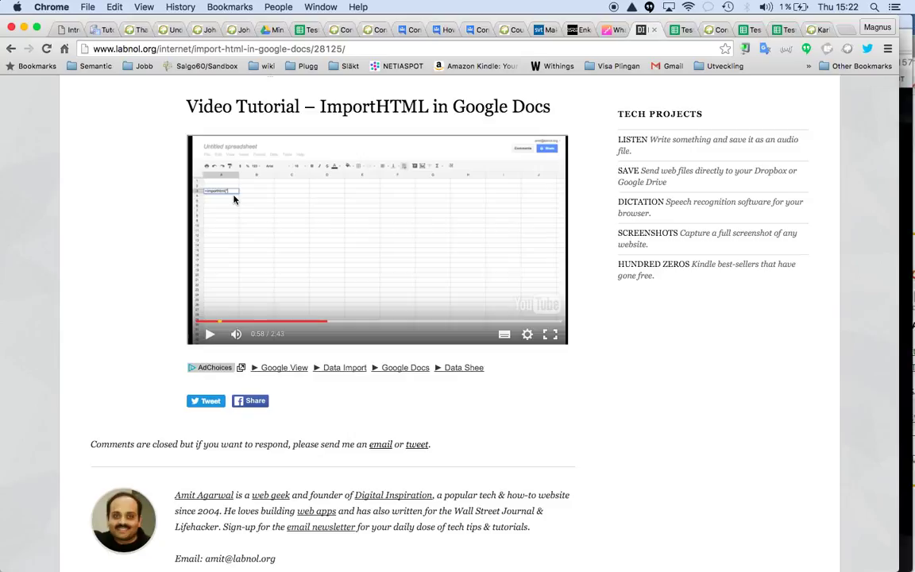
pyautogui.click(676, 30)
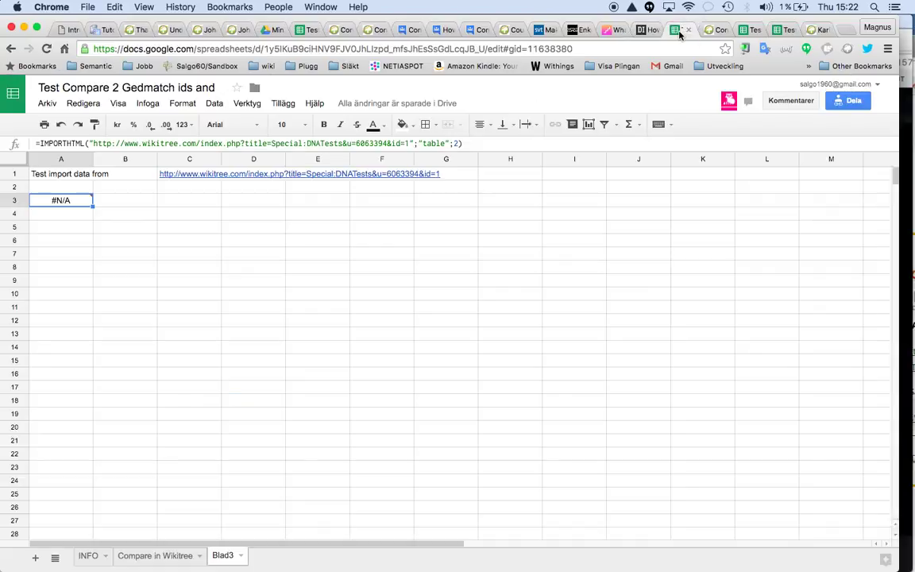
pyautogui.click(81, 143)
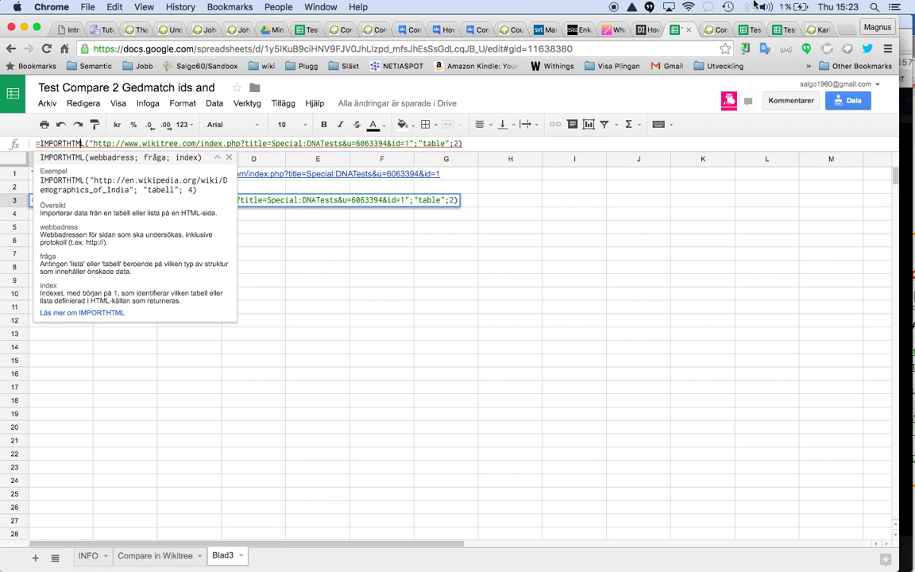
pyautogui.click(723, 31)
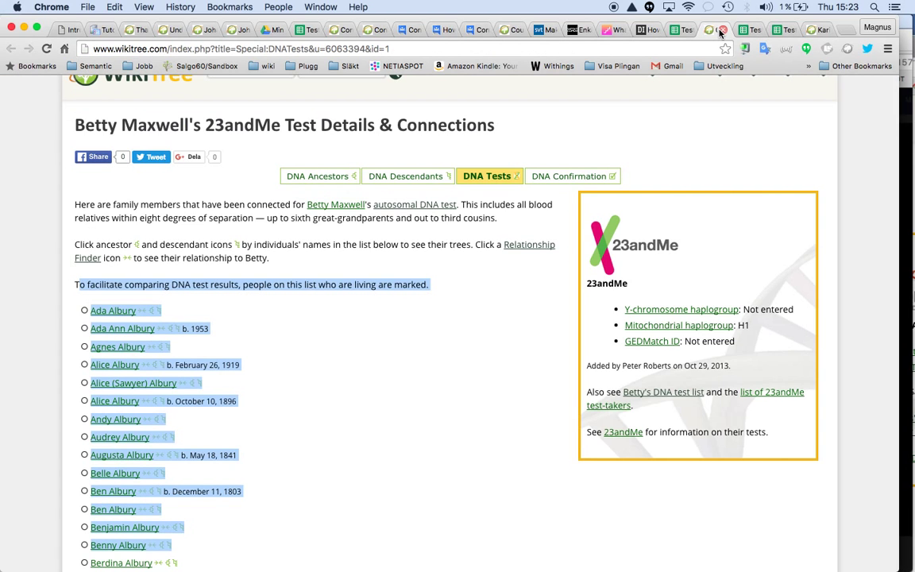
# Step: Inspect the first connections entry in Developer Tools, revealing an HTML list rather than a table
pyautogui.click(525, 296)
pyautogui.click(889, 49)
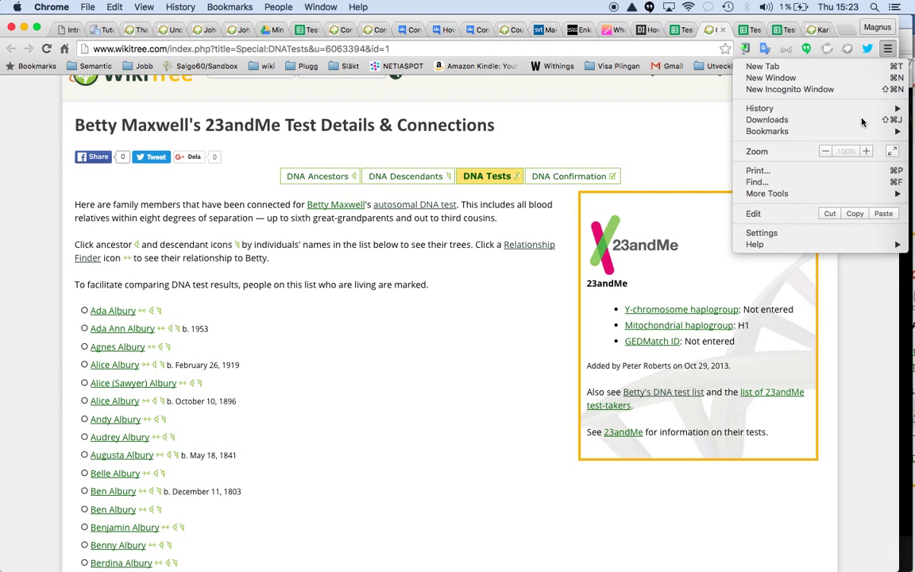
pyautogui.moveTo(767, 193)
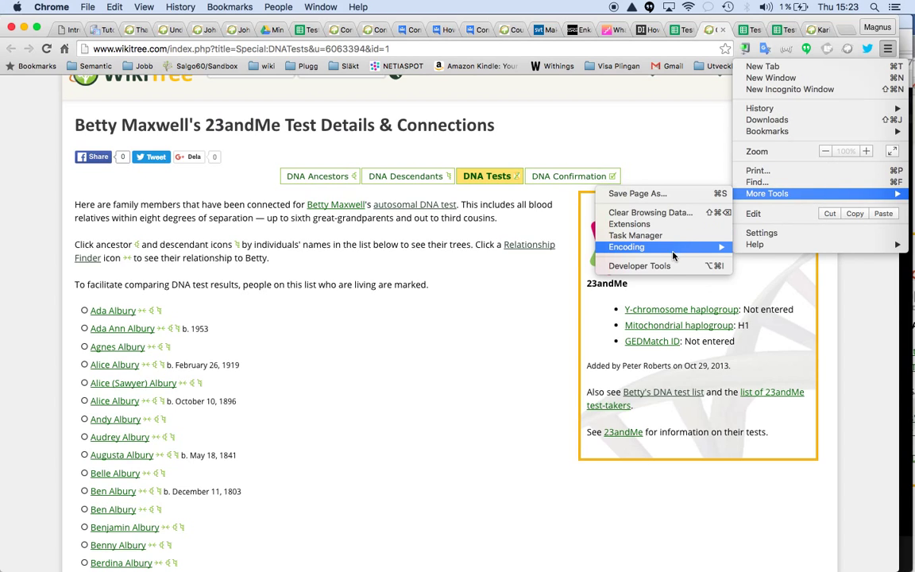
pyautogui.click(657, 268)
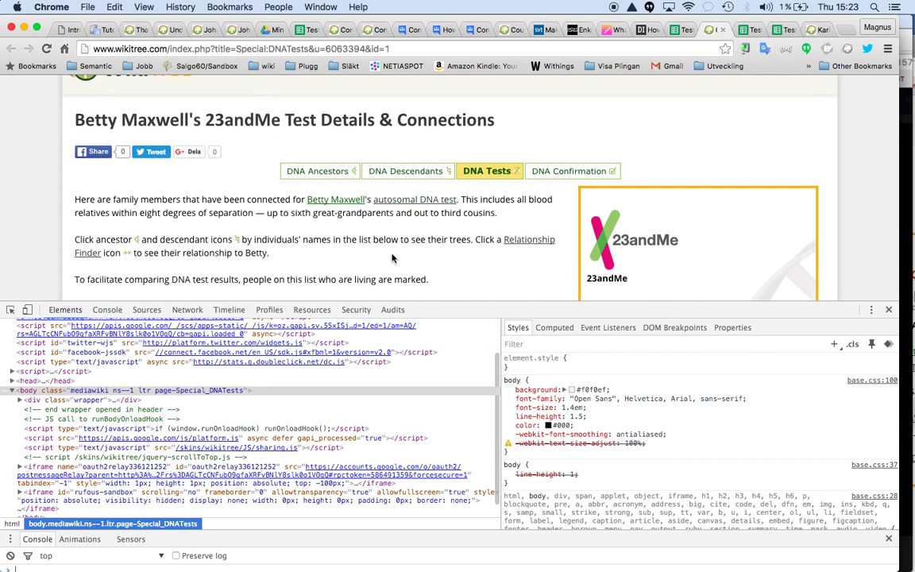
pyautogui.scroll(-10, 391, 258)
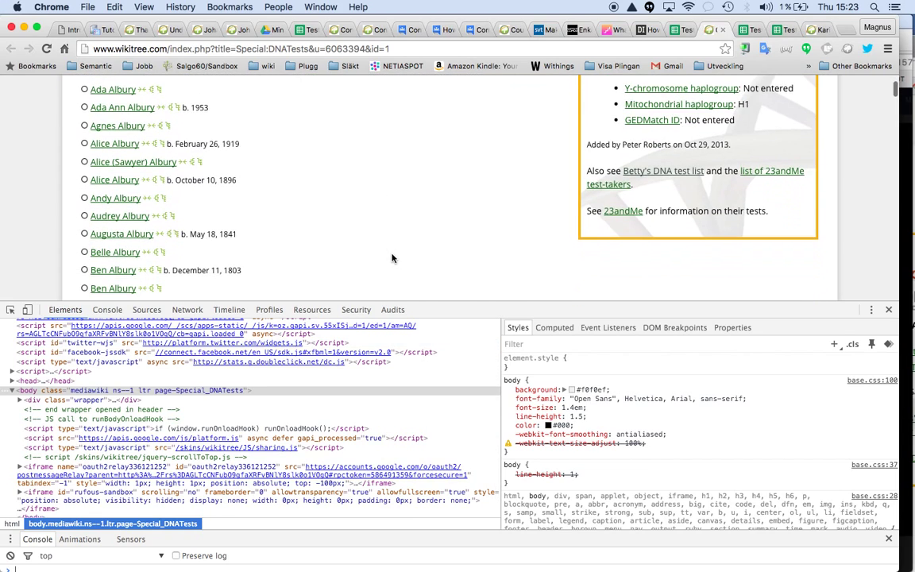
pyautogui.click(10, 310)
pyautogui.scroll(3, 109, 123)
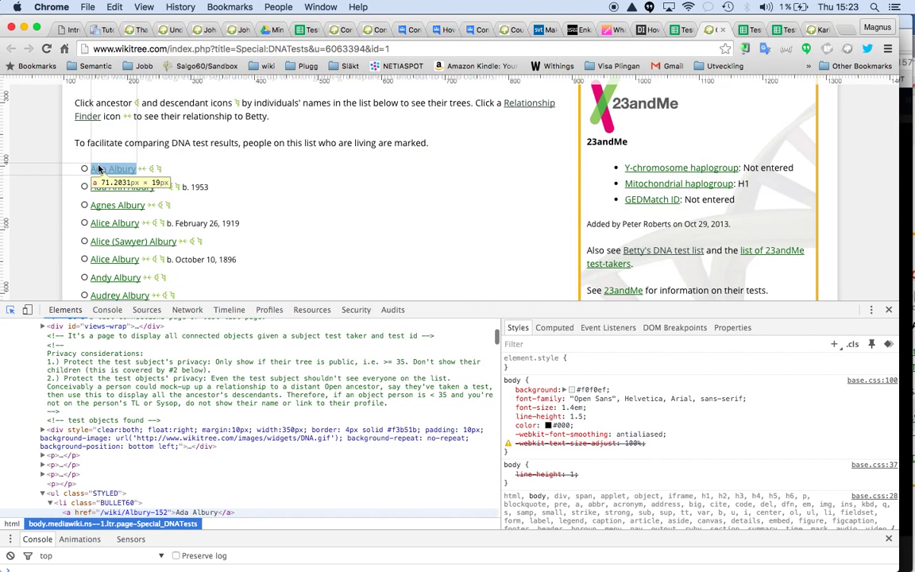
pyautogui.click(98, 168)
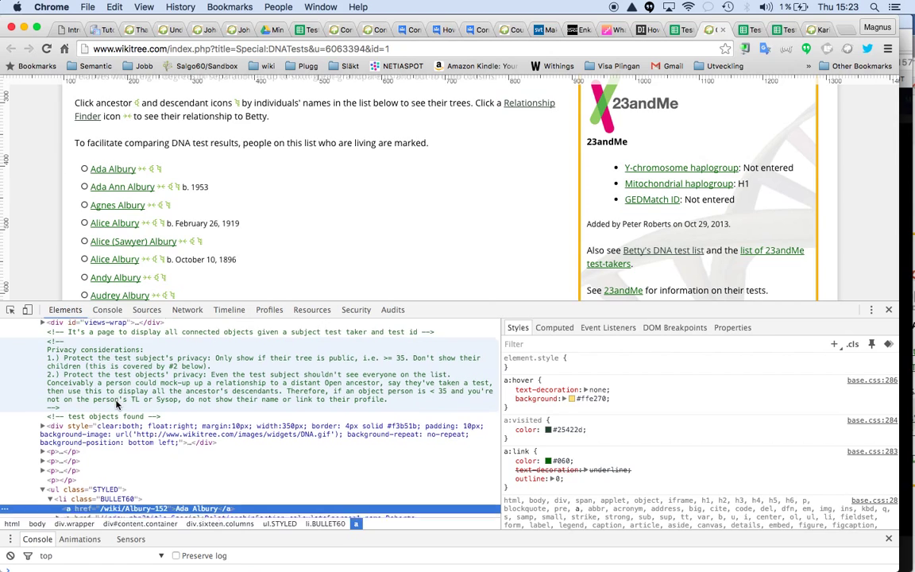
pyautogui.scroll(-5, 117, 405)
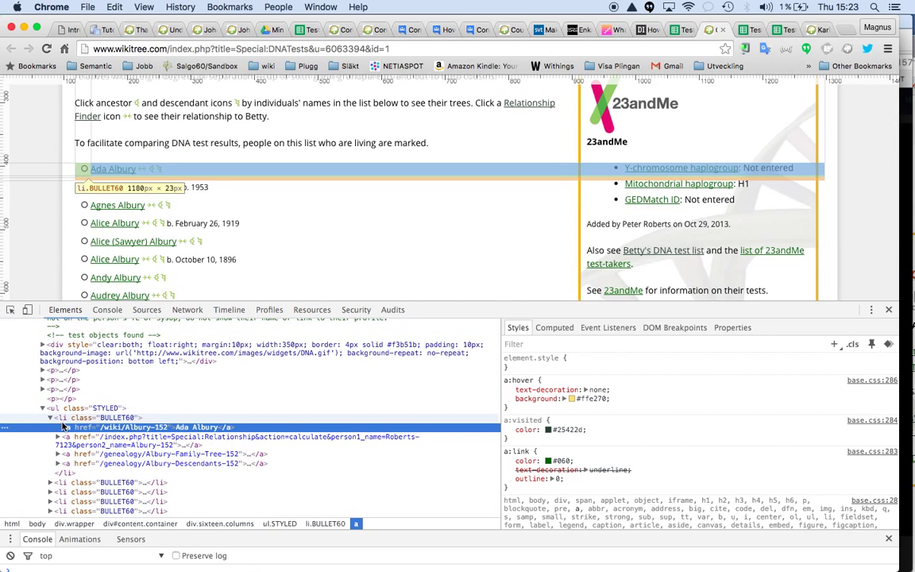
pyautogui.scroll(-1, 64, 427)
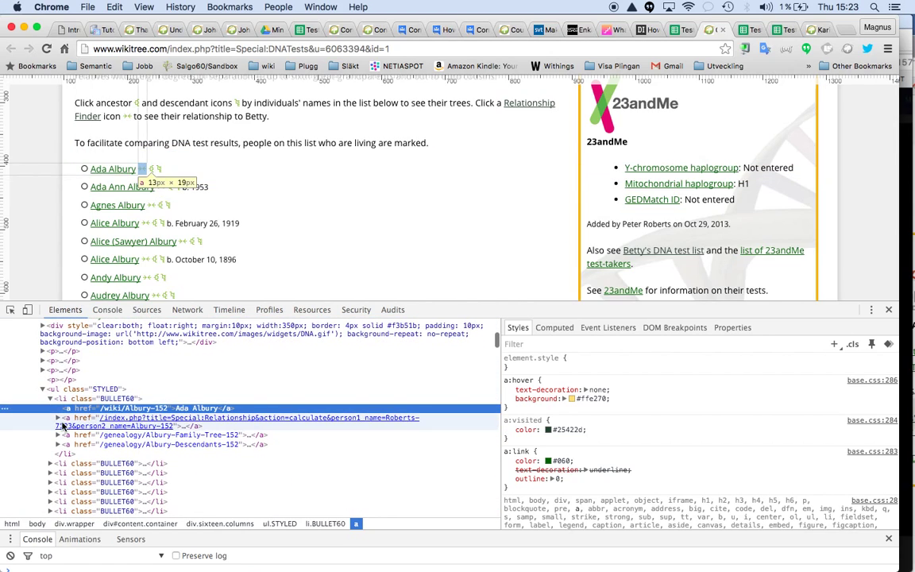
# Step: Close the duplicate spreadsheet tabs, leaving the Blad3 import-test sheet on screen
pyautogui.click(752, 31)
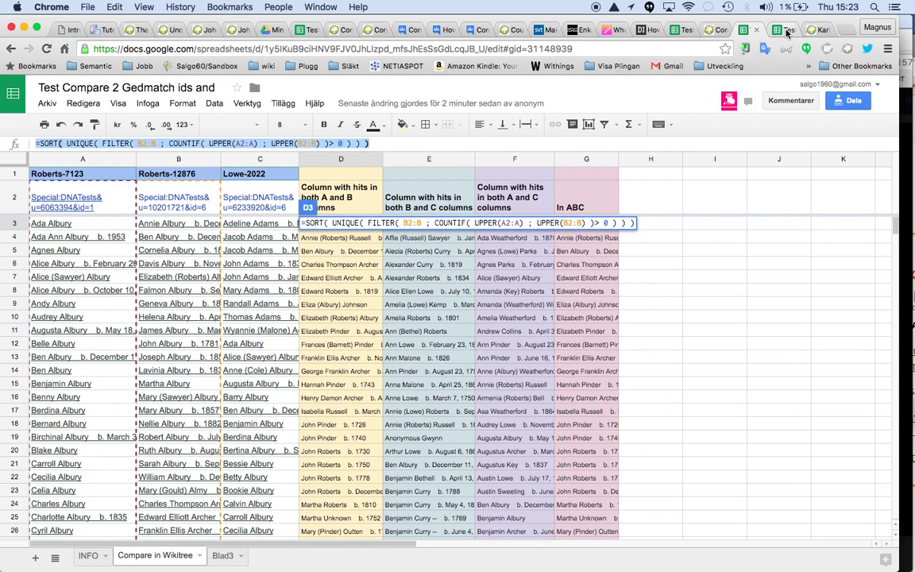
pyautogui.click(786, 31)
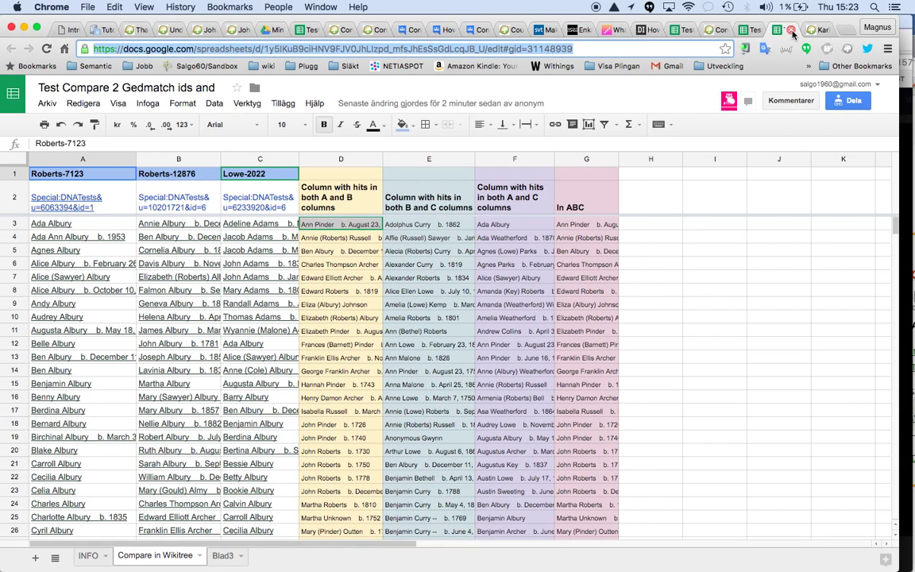
pyautogui.click(791, 30)
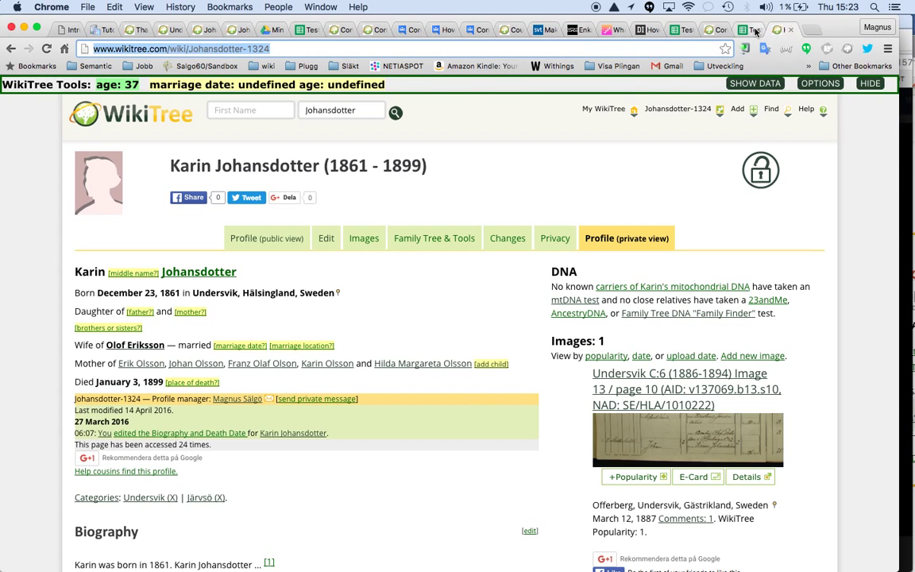
pyautogui.click(749, 30)
pyautogui.rightClick(750, 30)
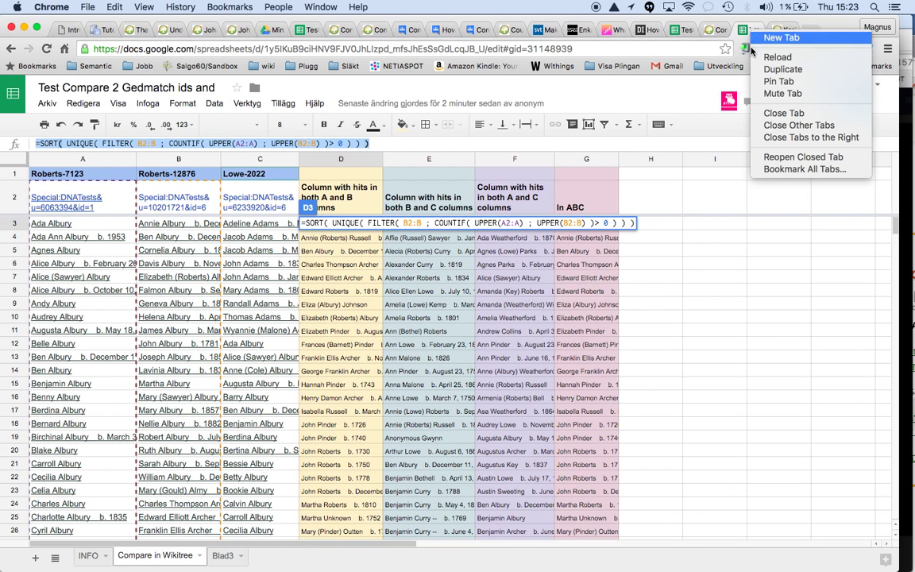
pyautogui.click(769, 115)
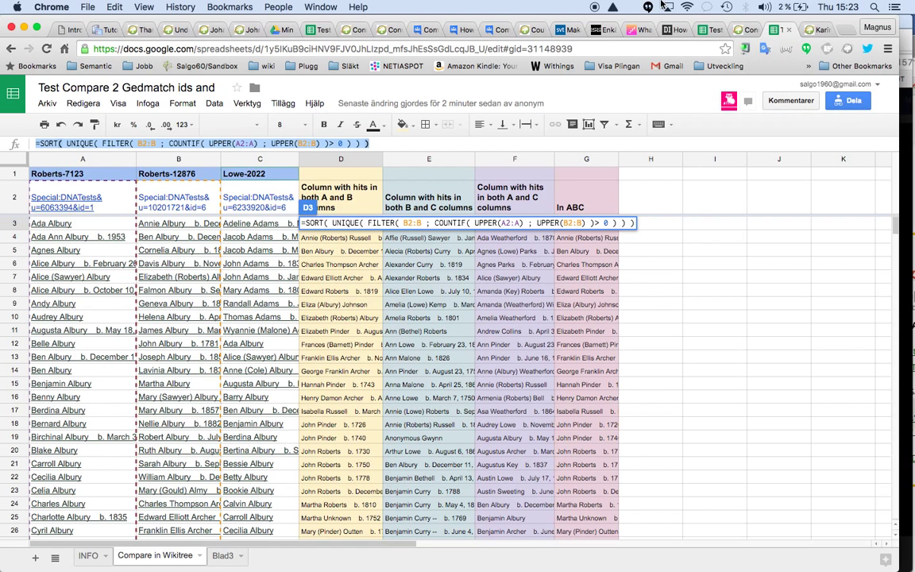
pyautogui.press('super+w')
pyautogui.click(711, 29)
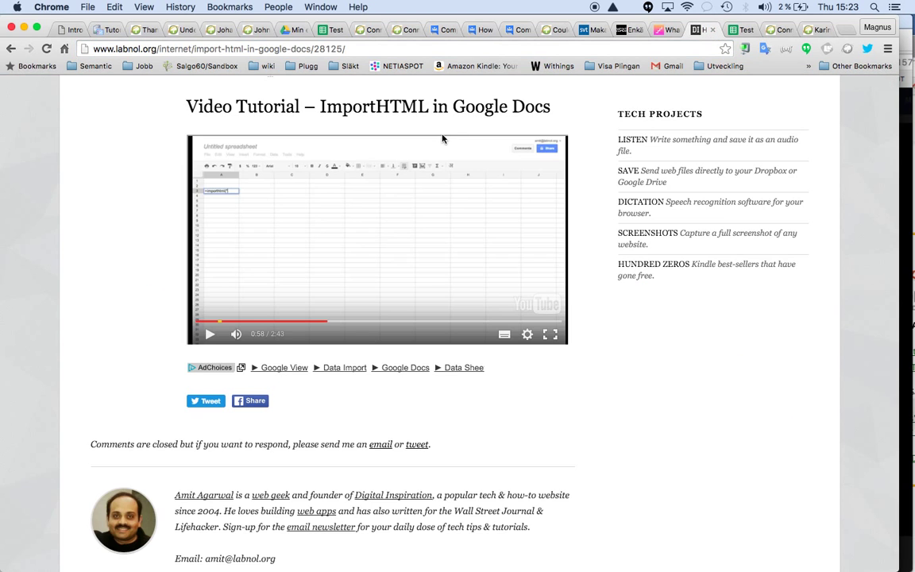
pyautogui.click(737, 30)
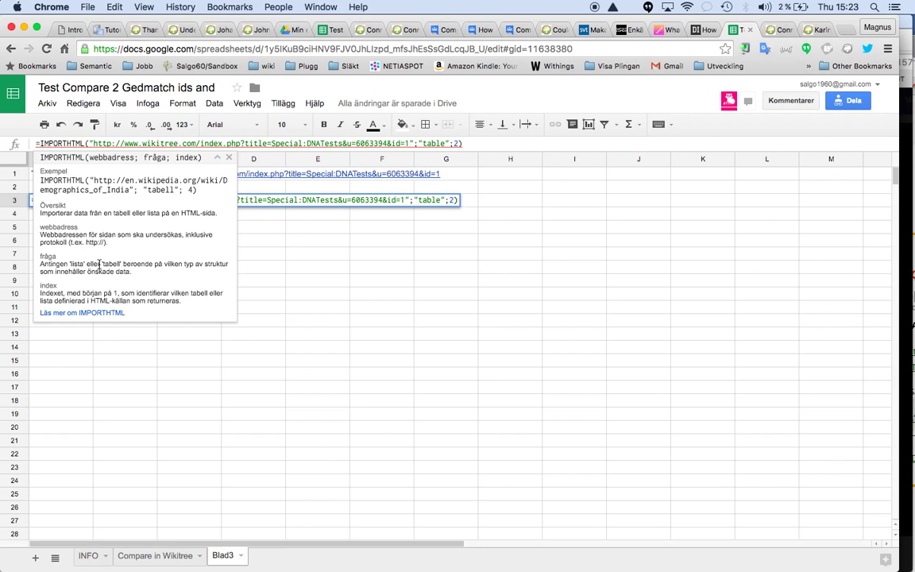
# Step: Replace A3's IMPORTHTML query type "table" with "lista" and commit it
pyautogui.click(265, 225)
pyautogui.click(72, 202)
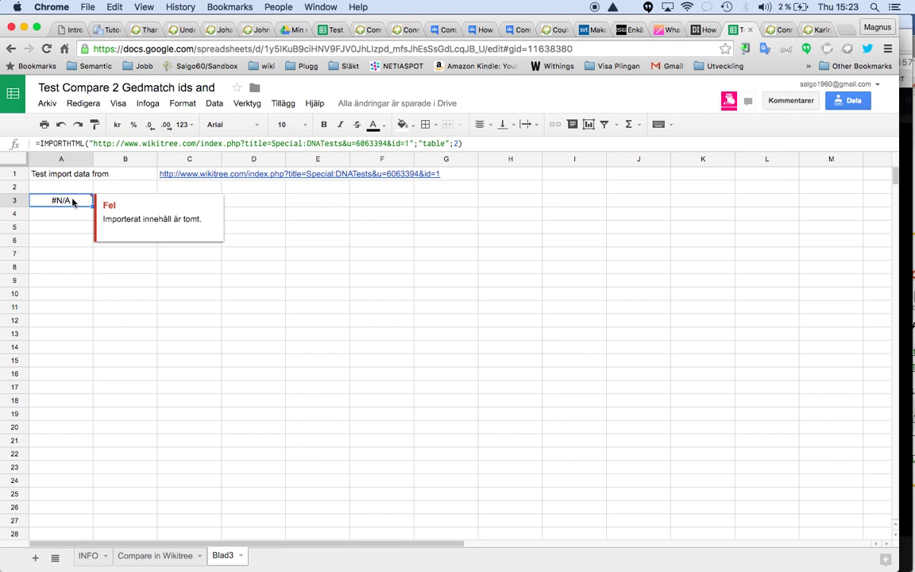
pyautogui.doubleClick(432, 144)
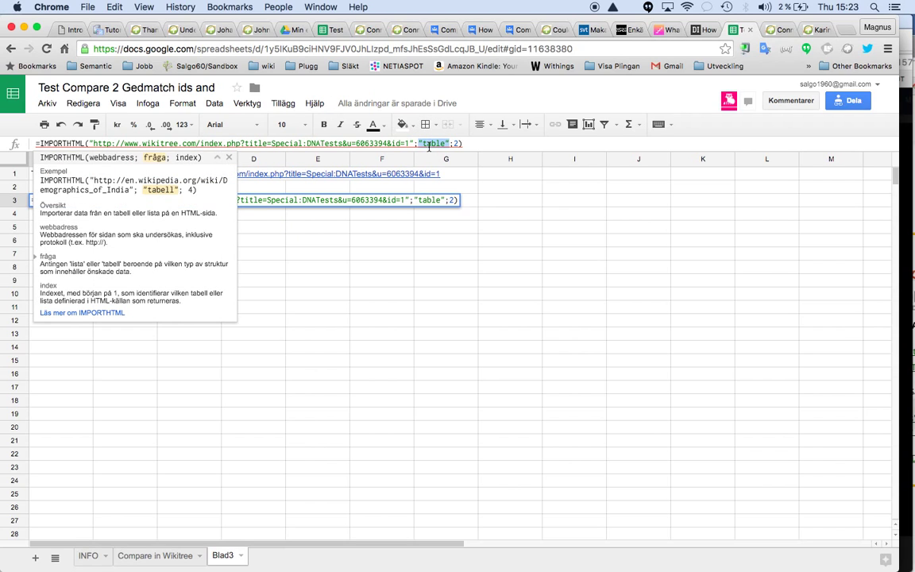
pyautogui.press('Right')
pyautogui.write('lista')
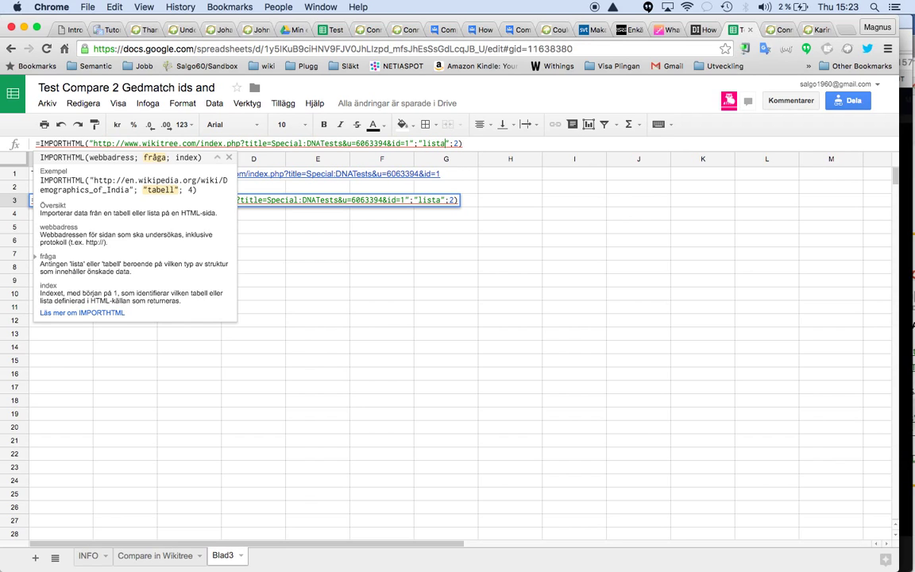
pyautogui.press('Return')
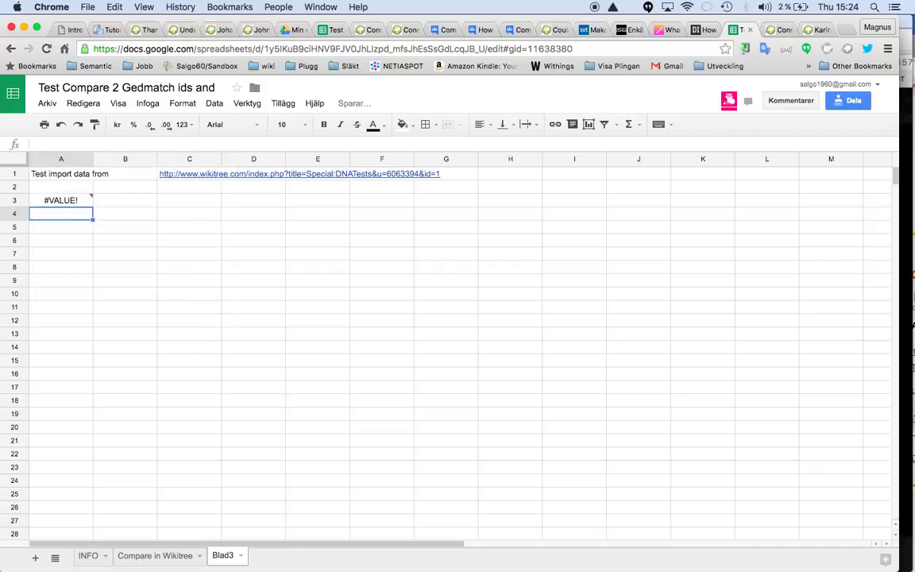
pyautogui.press('Up')
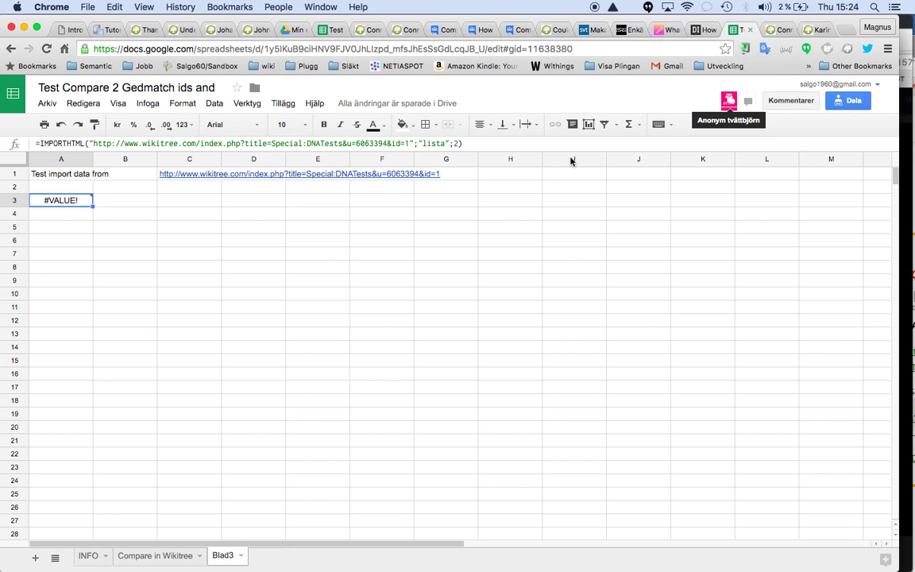
# Step: Correct the query to "list", importing four entries into A3:A6 from DNA Ancestors to DNA Confirmation
pyautogui.click(461, 144)
pyautogui.write('1')
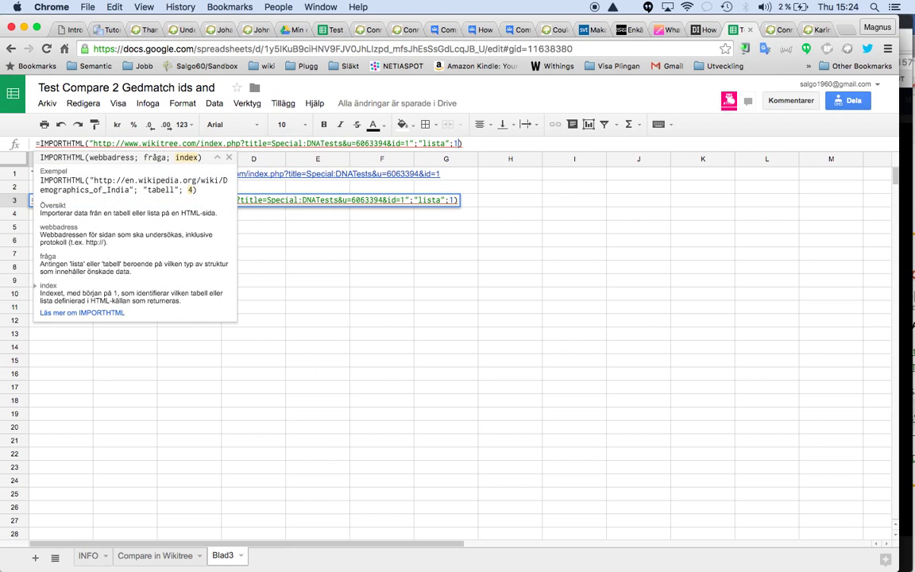
pyautogui.press('Return')
pyautogui.click(77, 204)
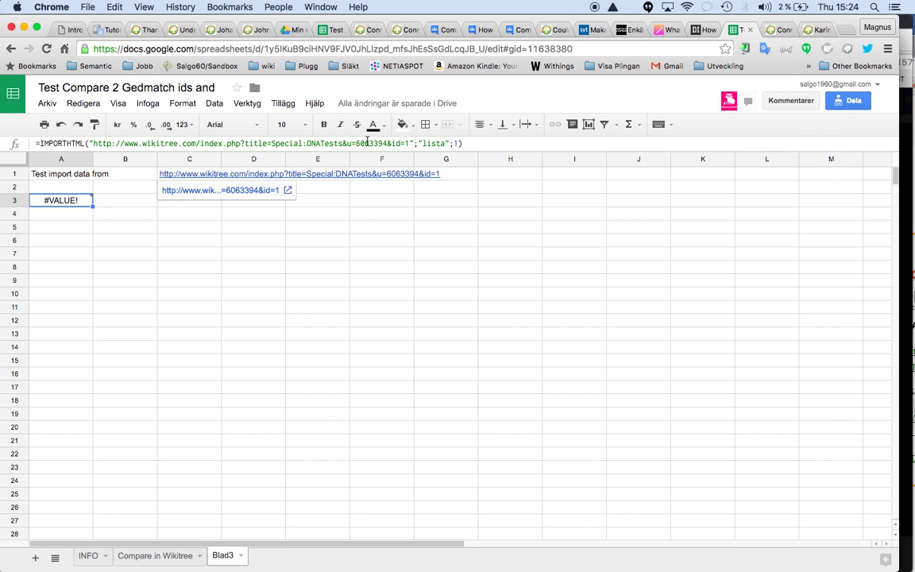
pyautogui.click(438, 144)
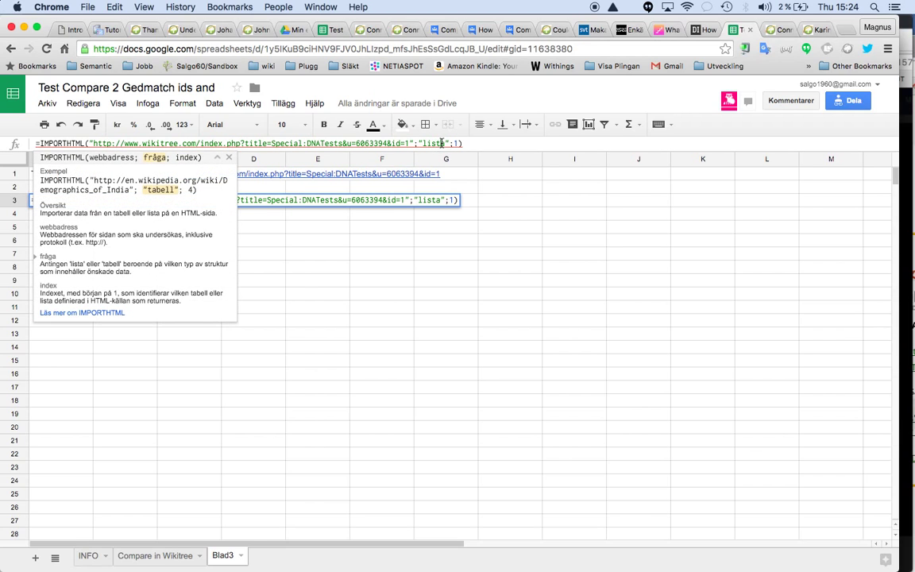
pyautogui.press('Return')
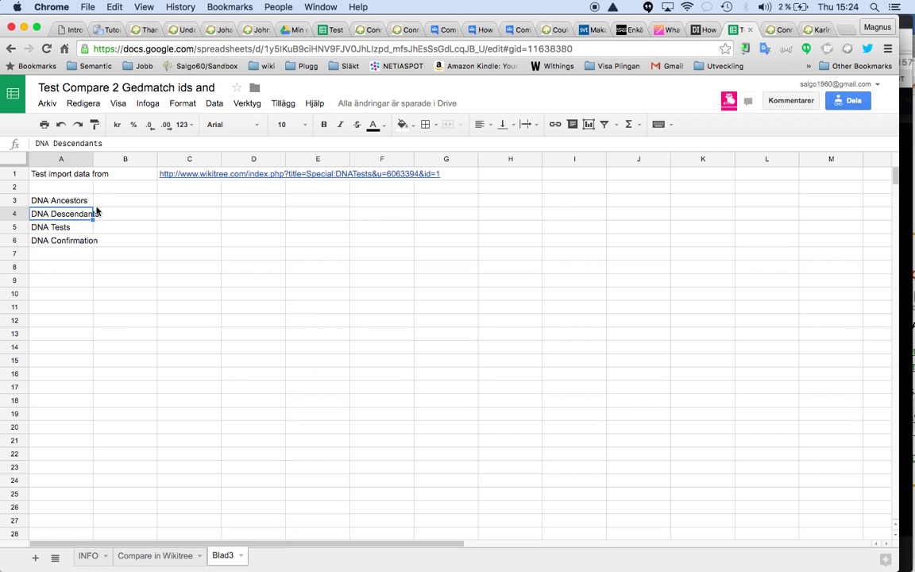
# Step: Change A3's IMPORTHTML list index from 1 to 2, importing the haplogroup and GEDMatch ID lines
pyautogui.click(777, 29)
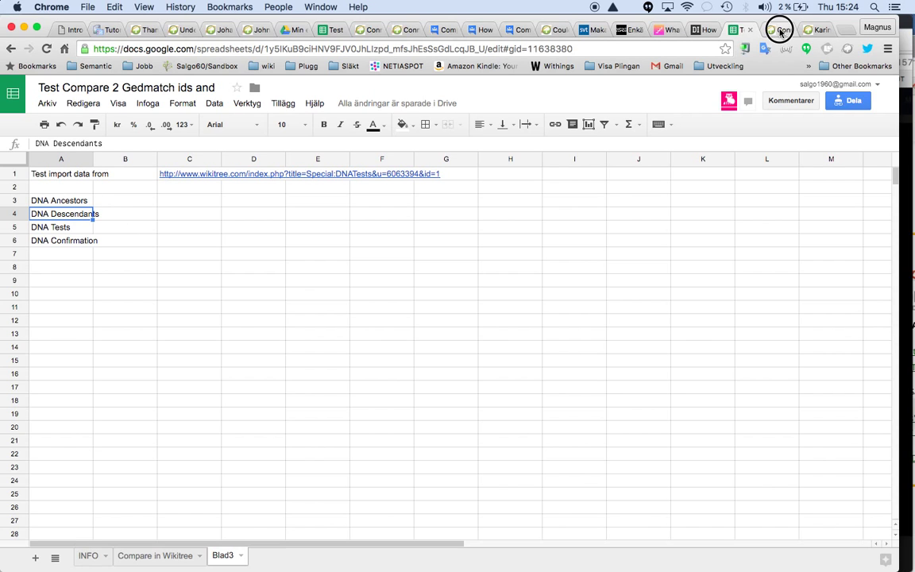
pyautogui.scroll(3, 509, 155)
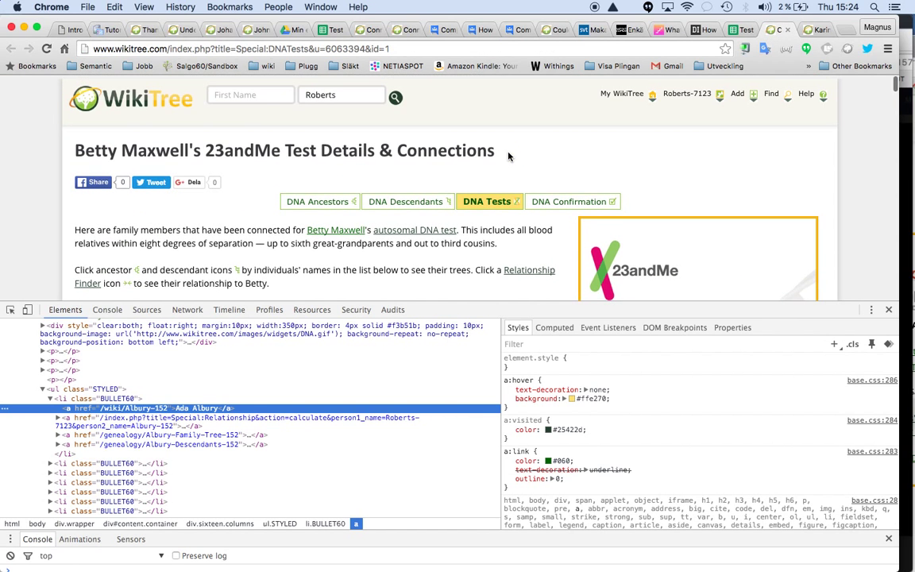
pyautogui.click(737, 30)
pyautogui.click(67, 200)
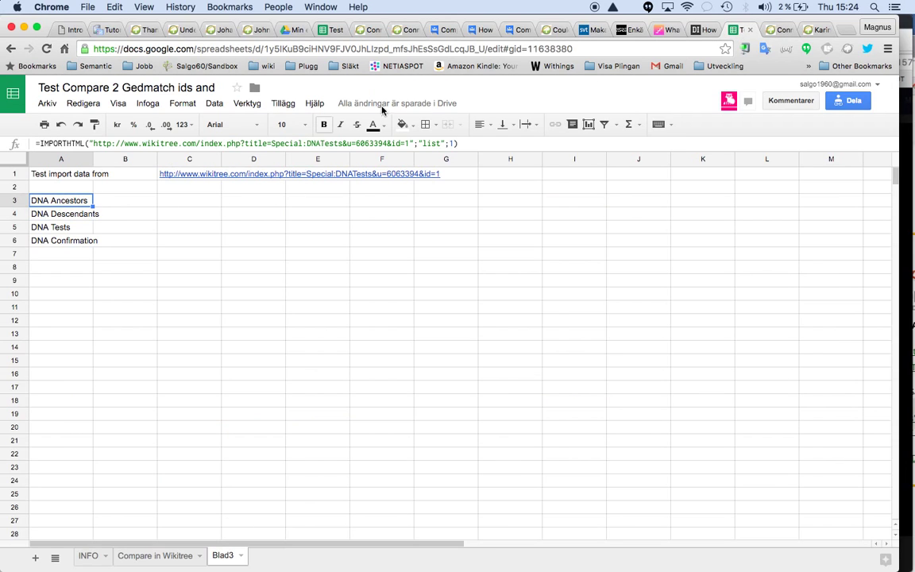
pyautogui.click(452, 144)
pyautogui.press('BackSpace')
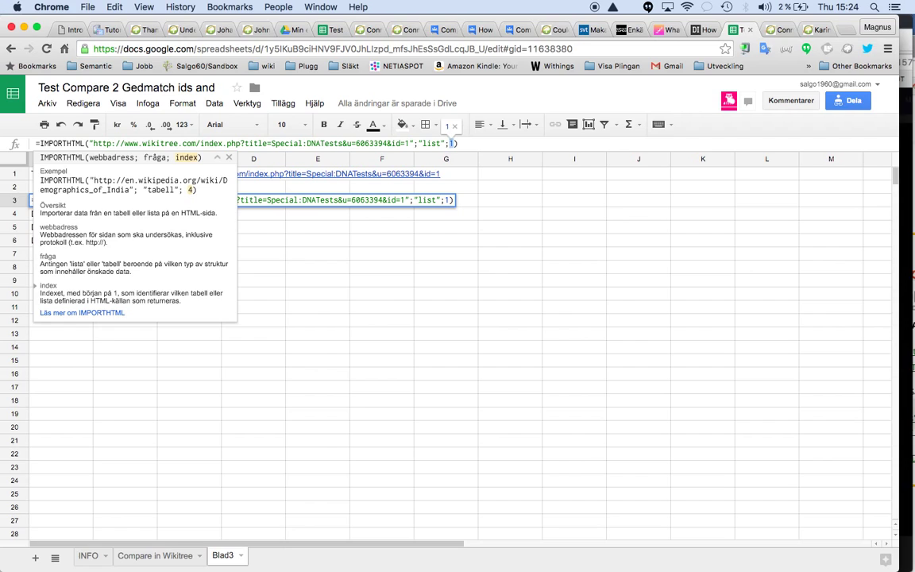
pyautogui.write('2')
pyautogui.press('Return')
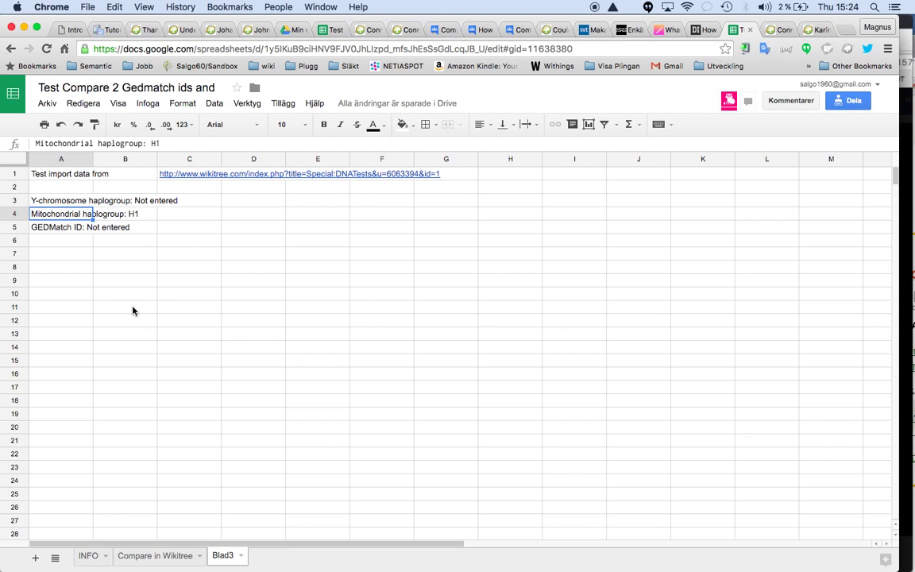
# Step: Inspect the Y-chromosome haplogroup link's markup in WikiTree's 23andMe box with DevTools
pyautogui.click(784, 30)
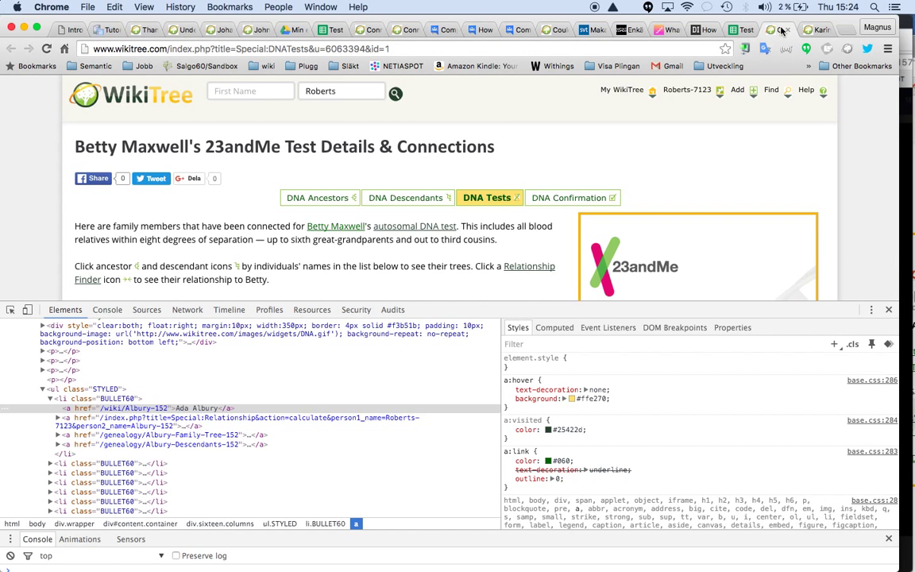
pyautogui.scroll(-3, 486, 224)
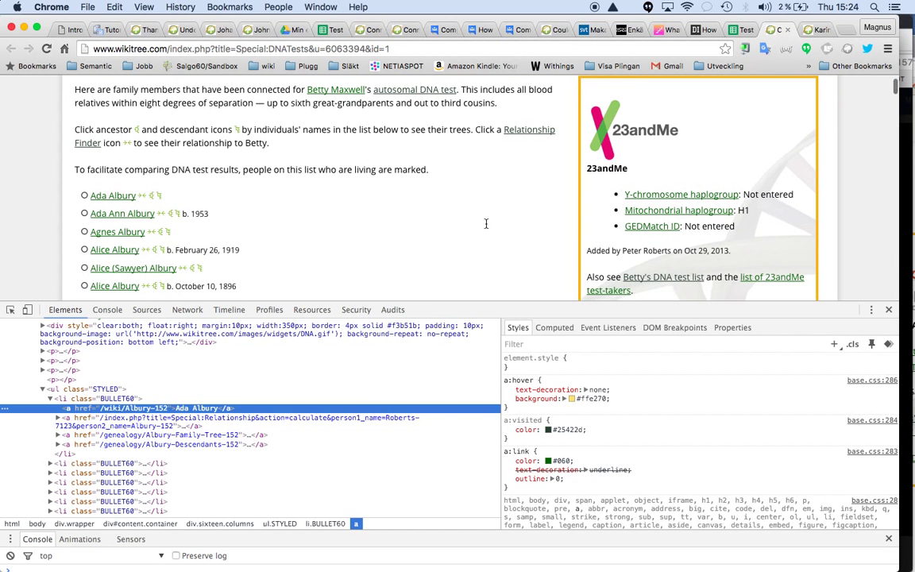
pyautogui.scroll(1, 486, 224)
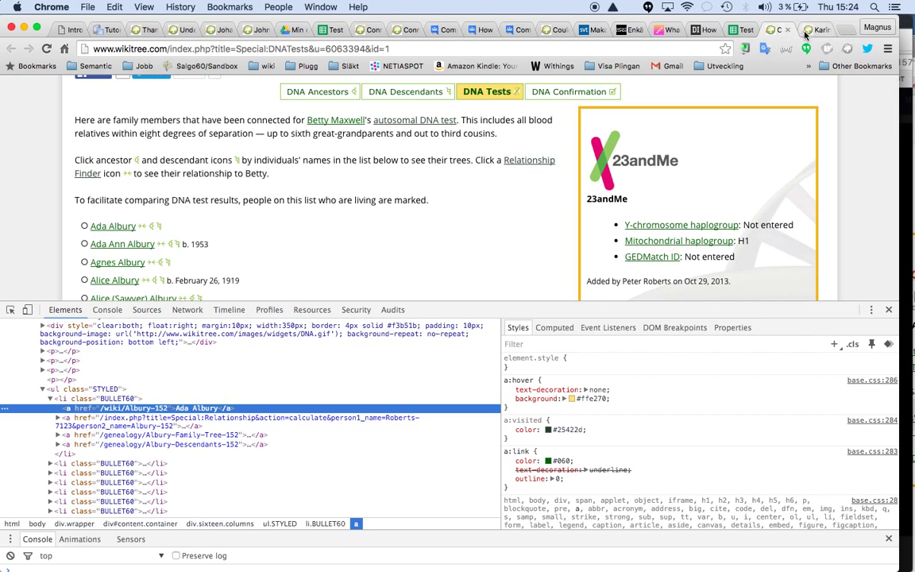
pyautogui.click(10, 309)
pyautogui.click(627, 225)
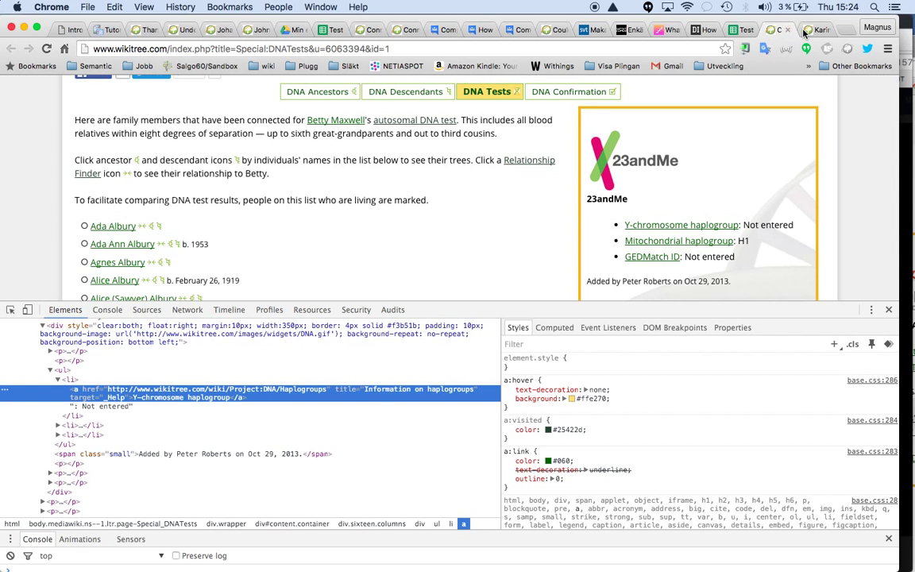
pyautogui.click(805, 32)
pyautogui.click(738, 32)
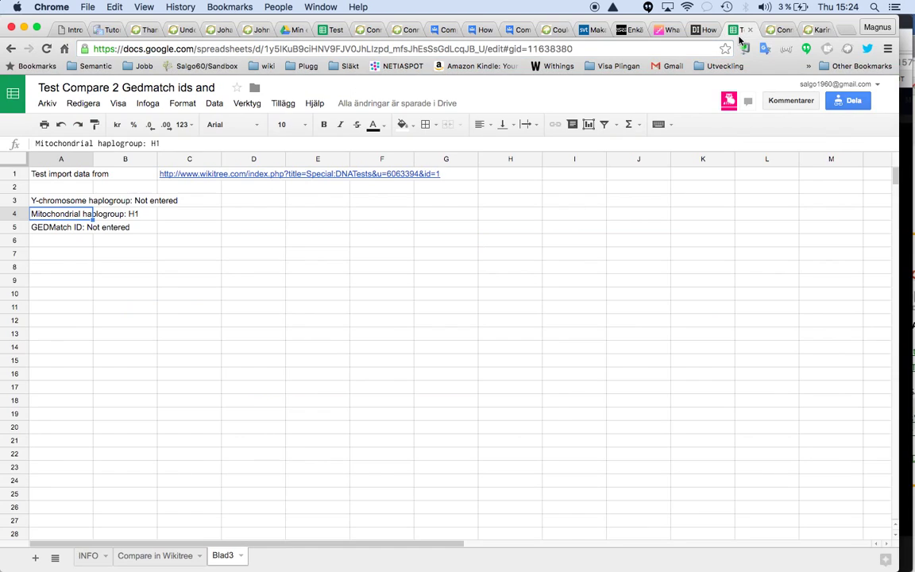
pyautogui.click(48, 200)
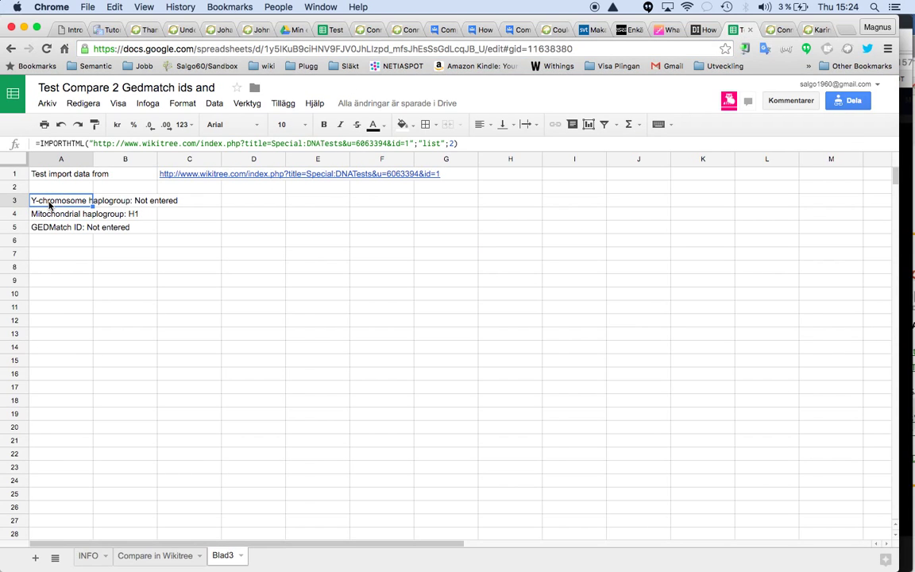
pyautogui.click(451, 143)
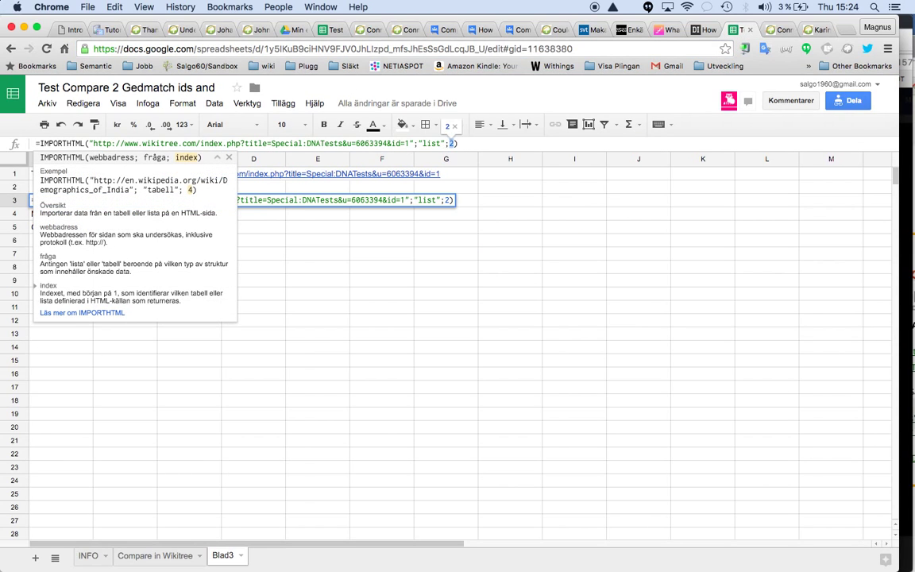
pyautogui.press('Return')
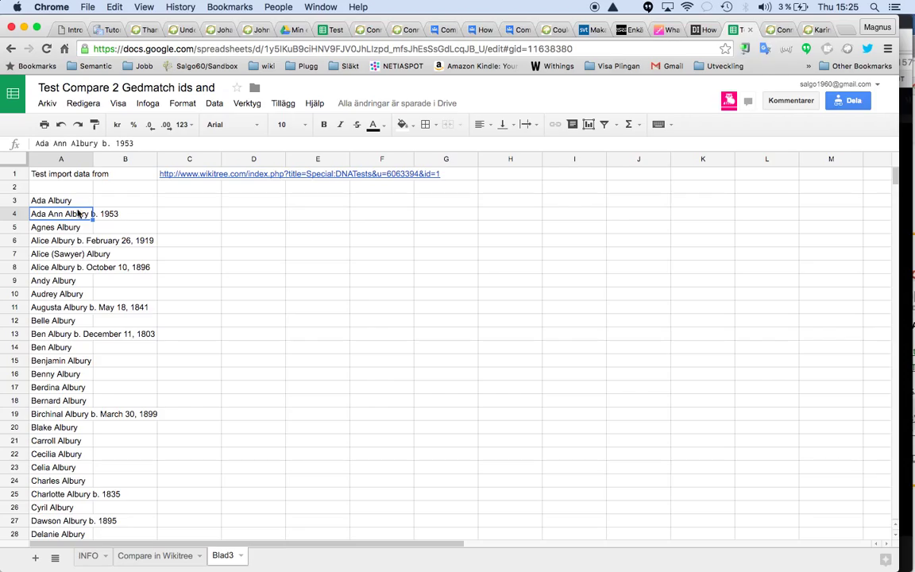
pyautogui.scroll(-10, 76, 290)
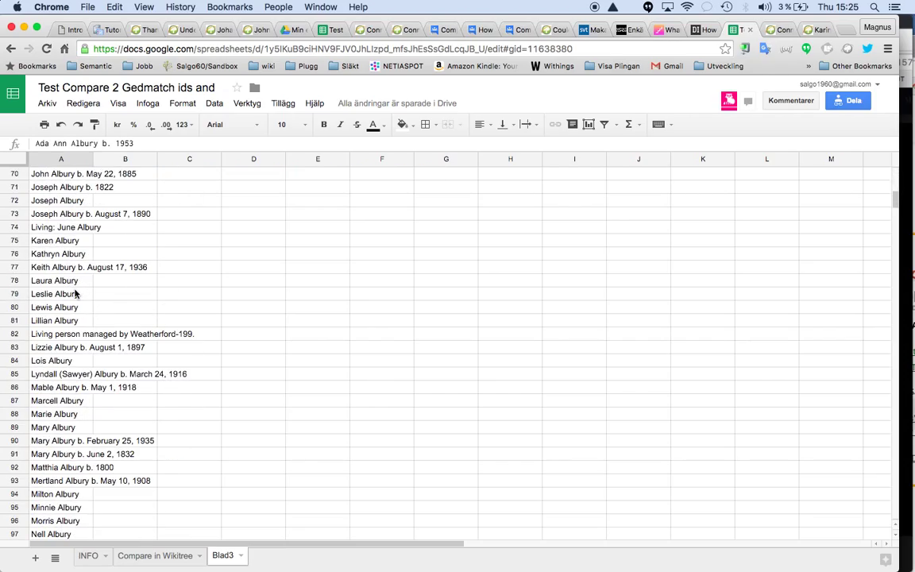
pyautogui.scroll(-10, 76, 294)
pyautogui.scroll(-10, 75, 294)
pyautogui.scroll(-10, 76, 294)
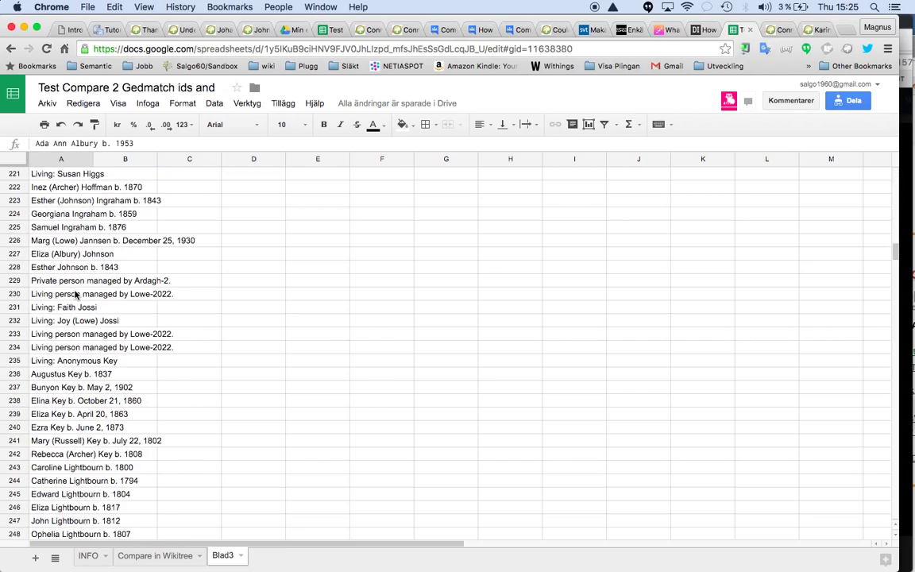
pyautogui.scroll(-7, 75, 294)
pyautogui.scroll(-3, 76, 294)
pyautogui.scroll(20, 75, 294)
pyautogui.scroll(10, 76, 293)
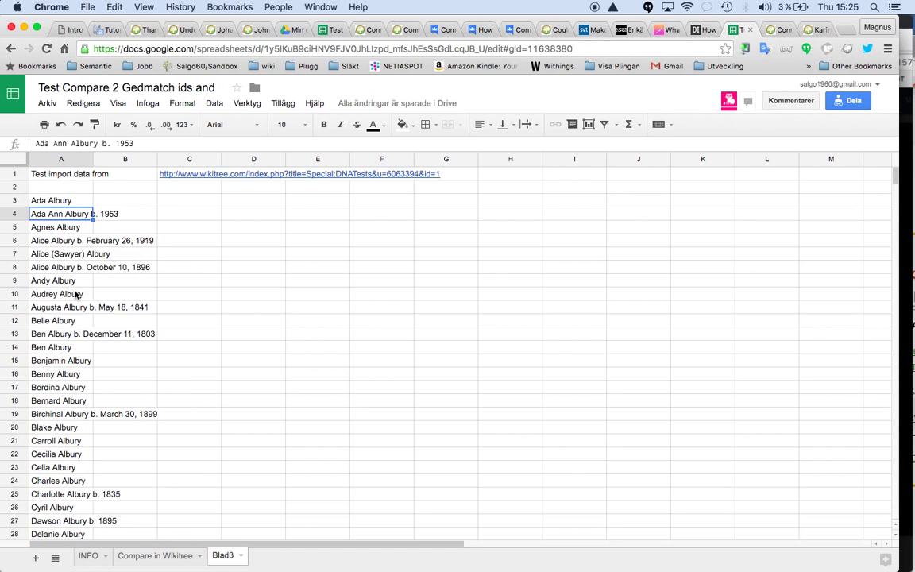
# Step: Widen column A to fit the names, and look over the INFO and Compare in Wikitree sheets
pyautogui.moveTo(94, 159); pyautogui.dragTo(144, 161)
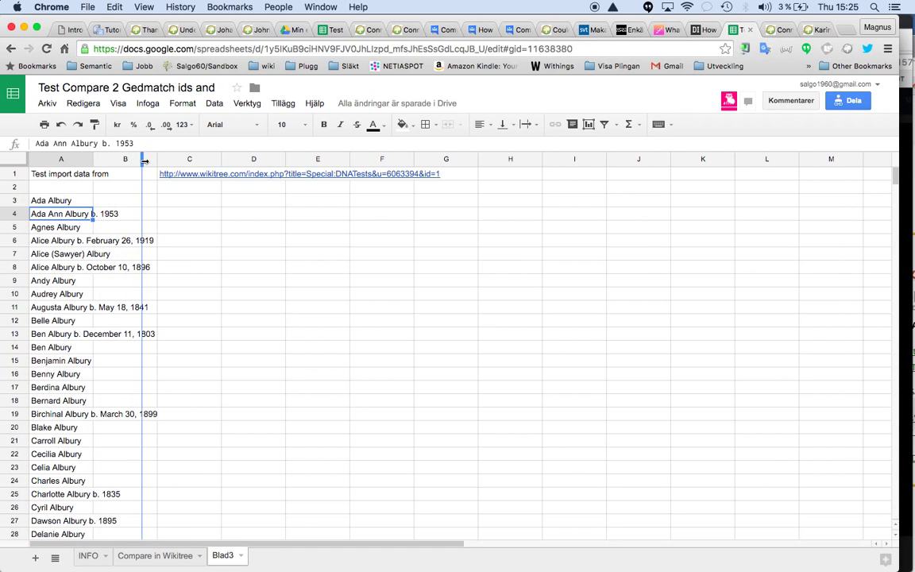
pyautogui.press('Up')
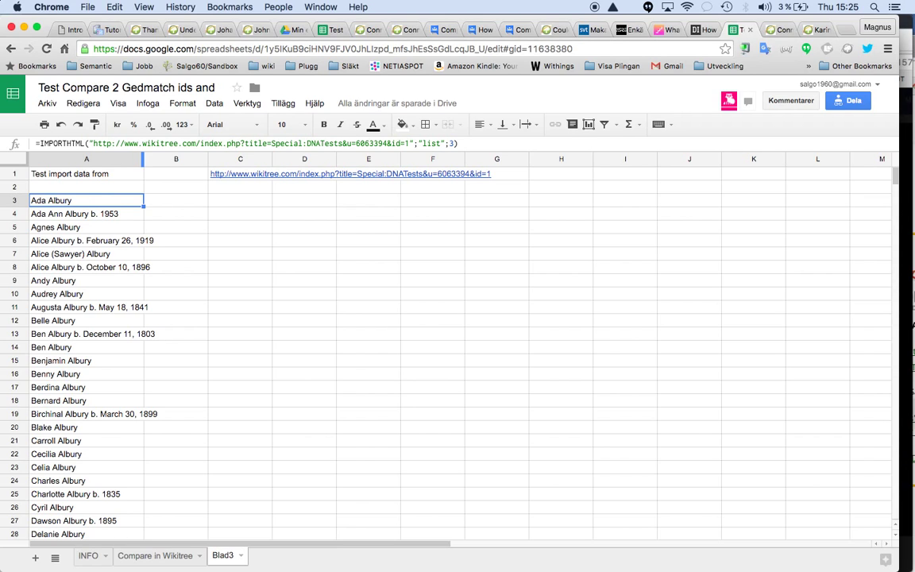
pyautogui.click(403, 144)
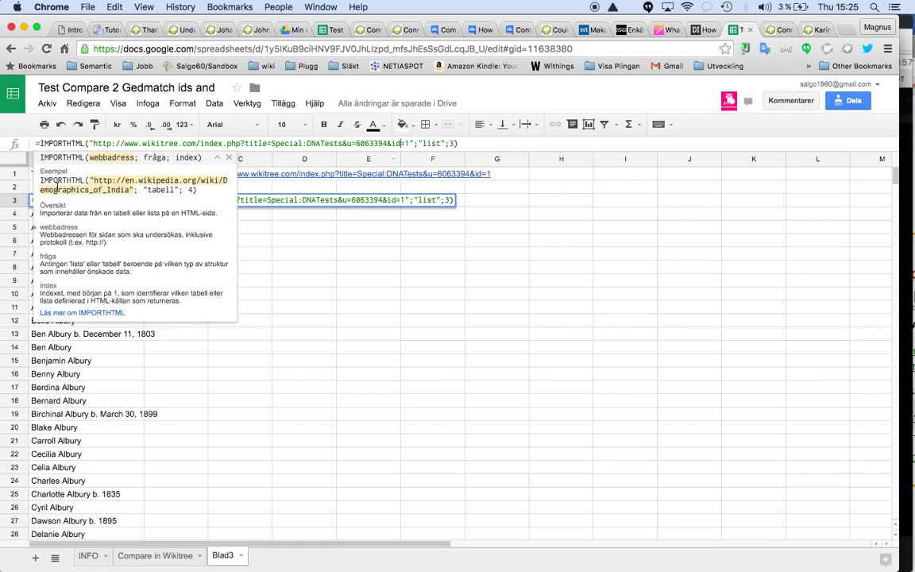
pyautogui.click(87, 554)
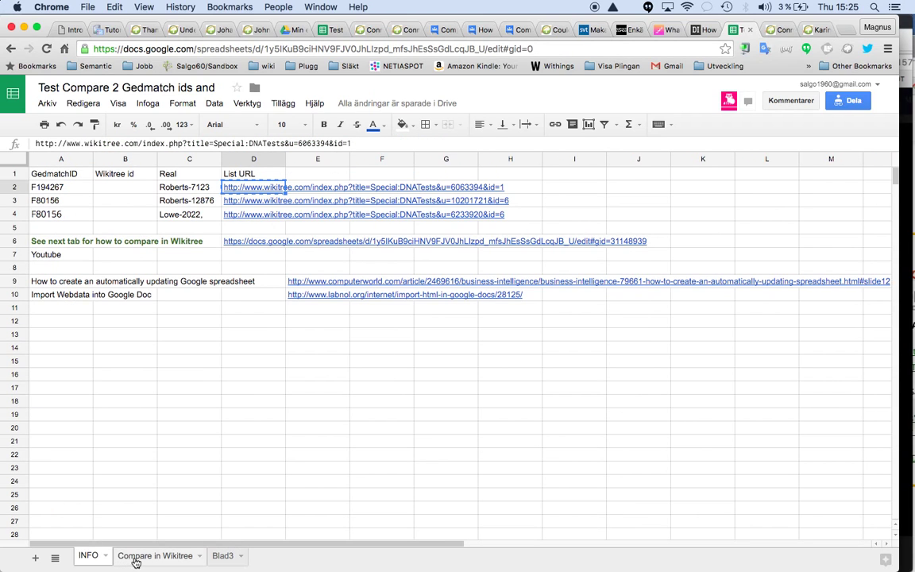
pyautogui.click(135, 556)
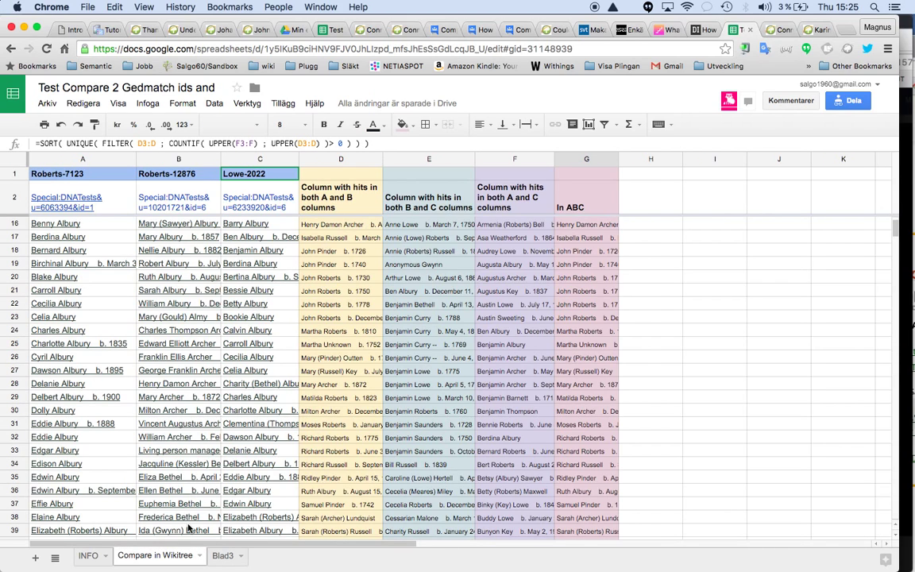
pyautogui.click(224, 556)
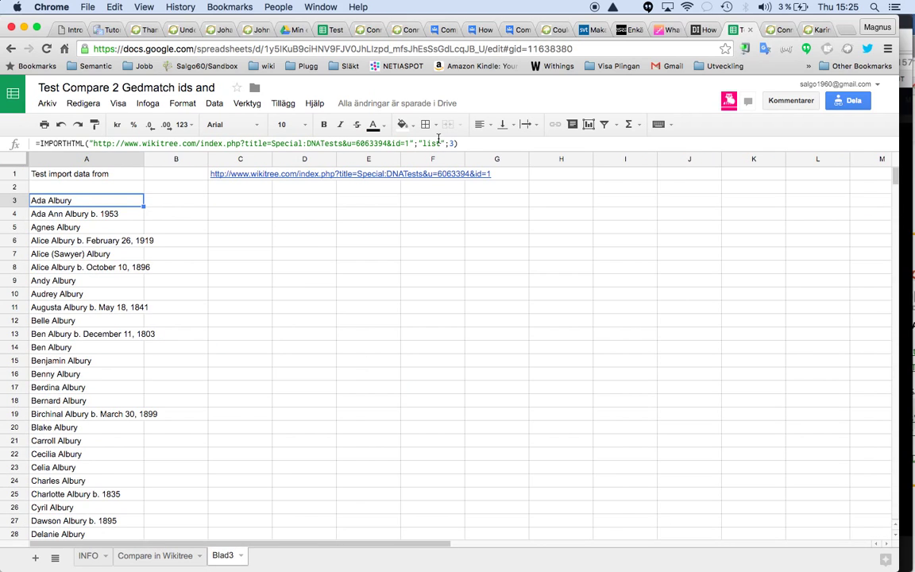
# Step: Re-enter A3's import formula unchanged at list index 3, restoring its closing parenthesis
pyautogui.click(406, 141)
pyautogui.press('BackSpace')
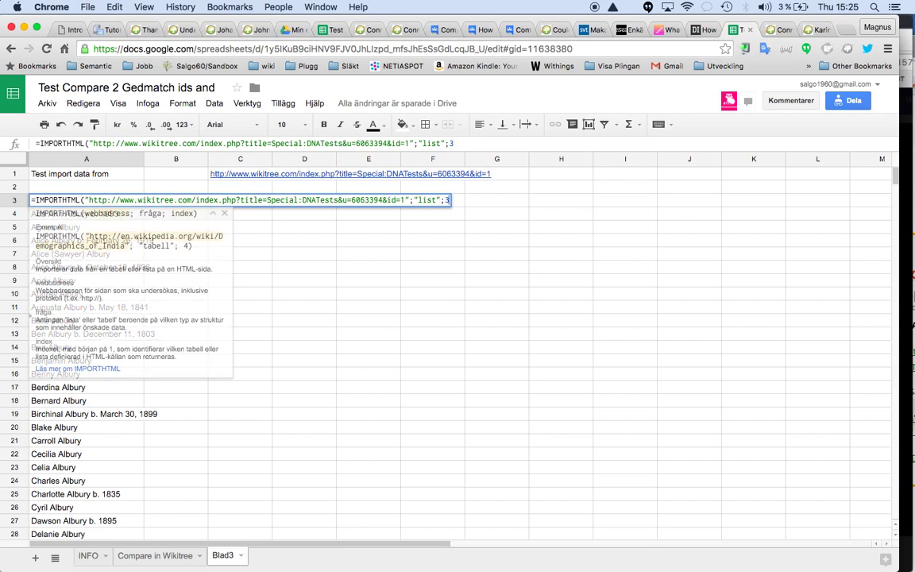
pyautogui.write('6')
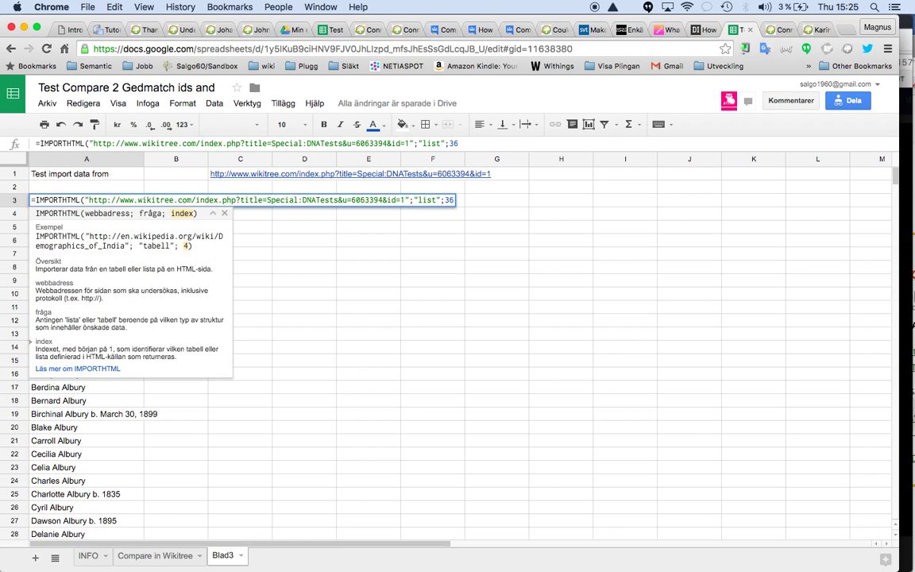
pyautogui.press('BackSpace')
pyautogui.write(')')
pyautogui.press('Return')
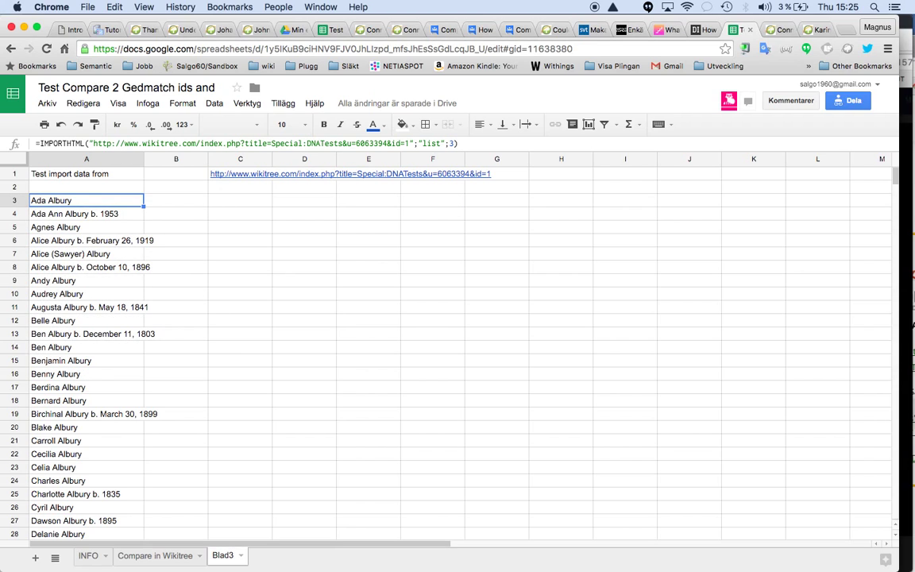
pyautogui.click(406, 143)
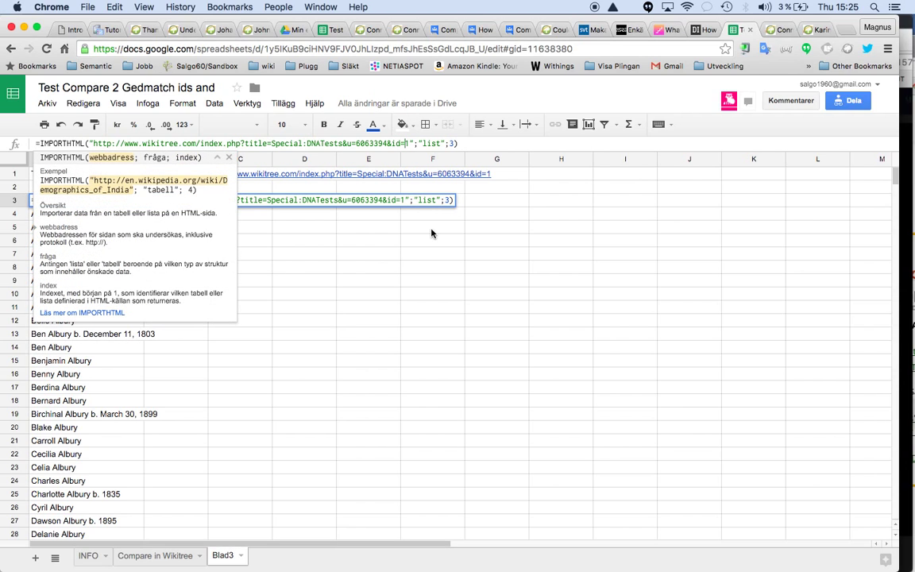
pyautogui.doubleClick(407, 143)
pyautogui.write('3')
pyautogui.press('Return')
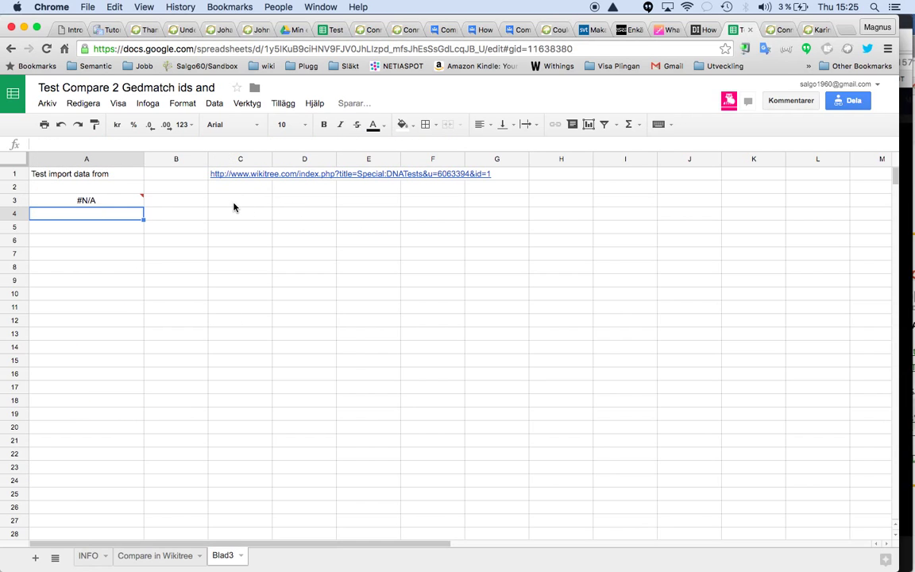
pyautogui.click(137, 200)
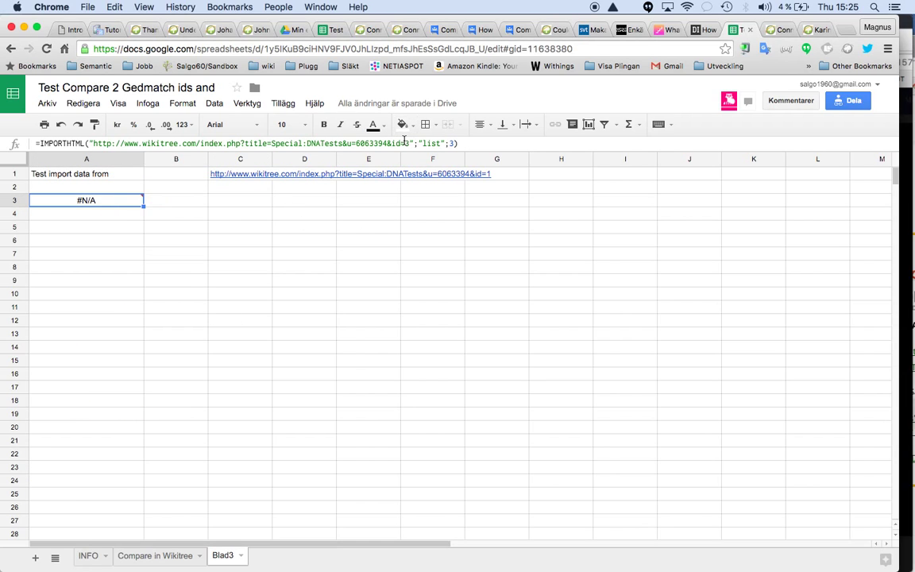
pyautogui.click(405, 143)
pyautogui.press('Return')
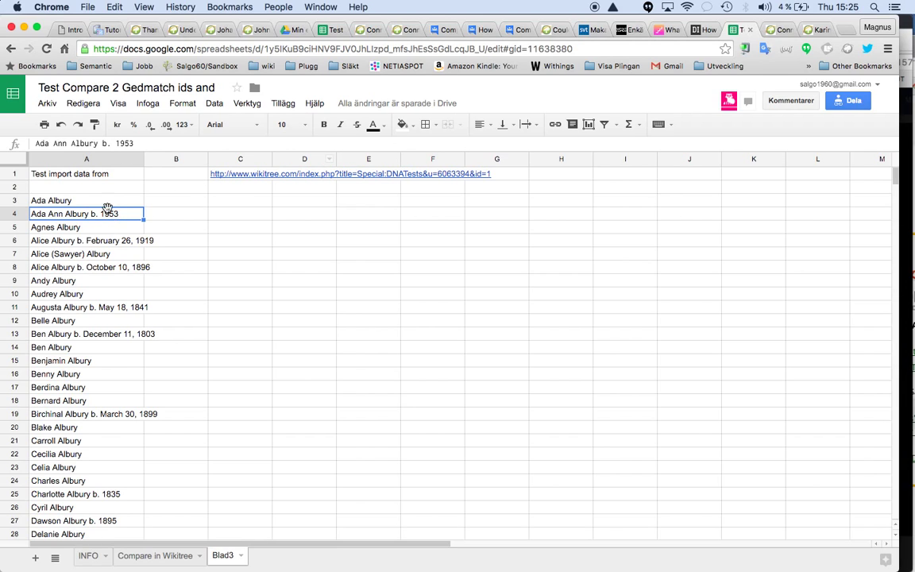
pyautogui.click(107, 204)
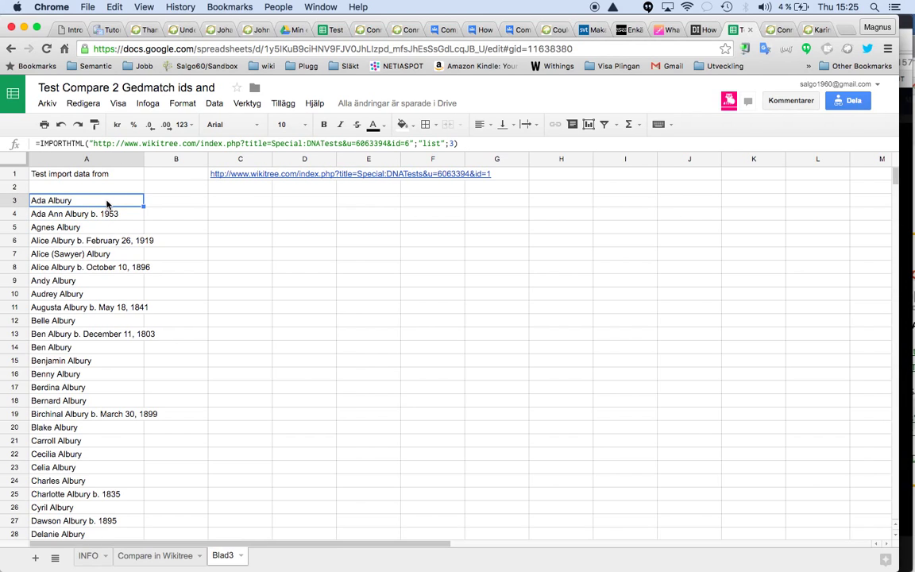
pyautogui.click(352, 143)
pyautogui.moveTo(355, 143); pyautogui.dragTo(390, 144)
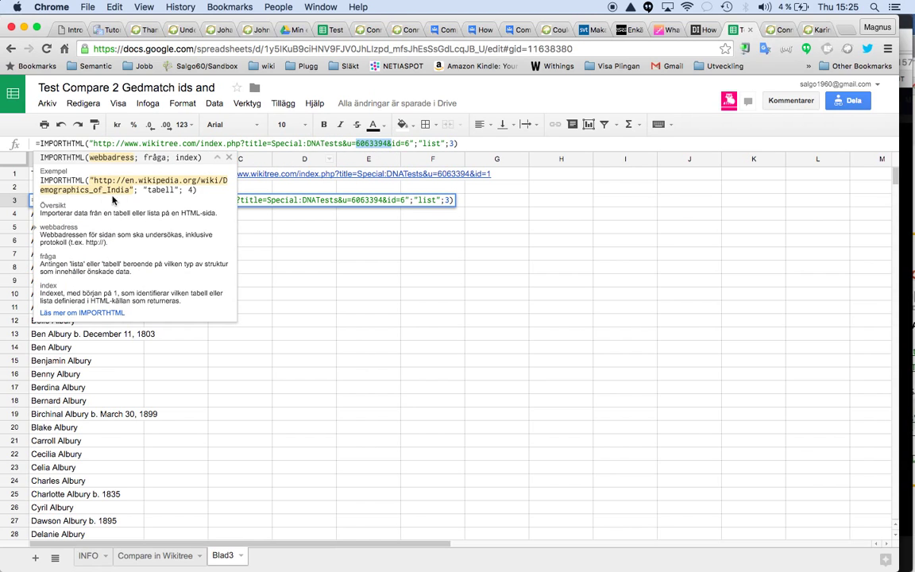
pyautogui.click(305, 254)
# Step: Enter the label 'u = 6063394&' in A2 and make it bold
pyautogui.click(89, 189)
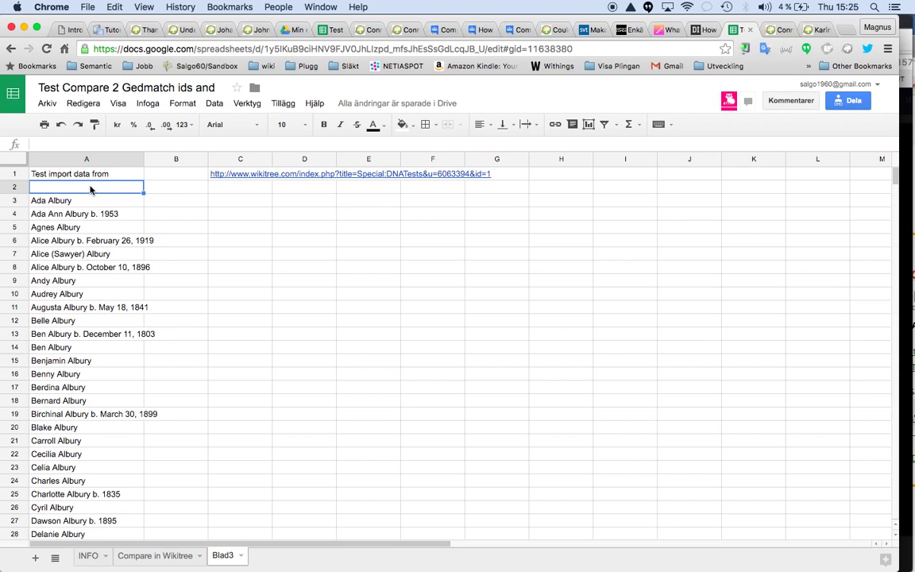
pyautogui.write('u = 6063394&')
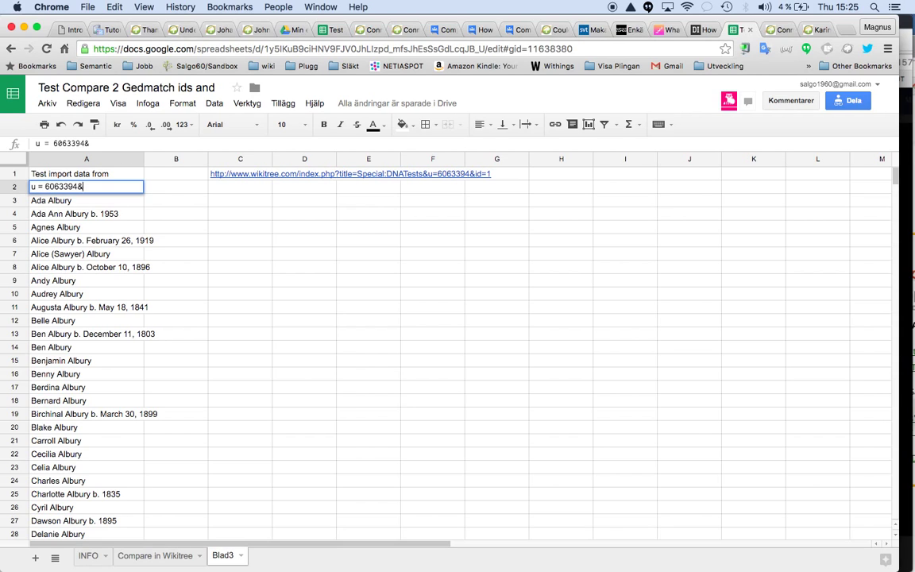
pyautogui.press('Return')
pyautogui.press('Up')
pyautogui.hotkey('shift', 'Right')
pyautogui.hotkey('shift', 'Right')
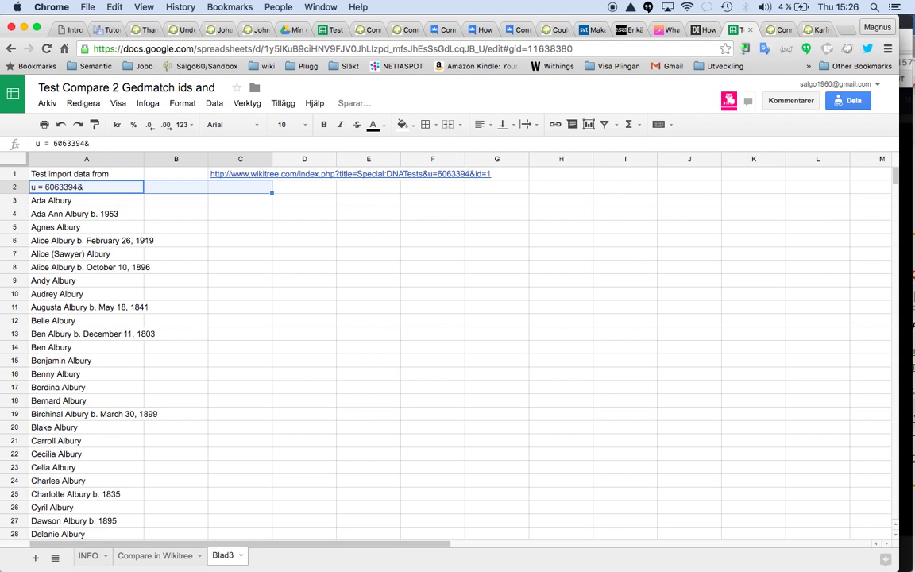
pyautogui.press('super+b')
pyautogui.click(94, 556)
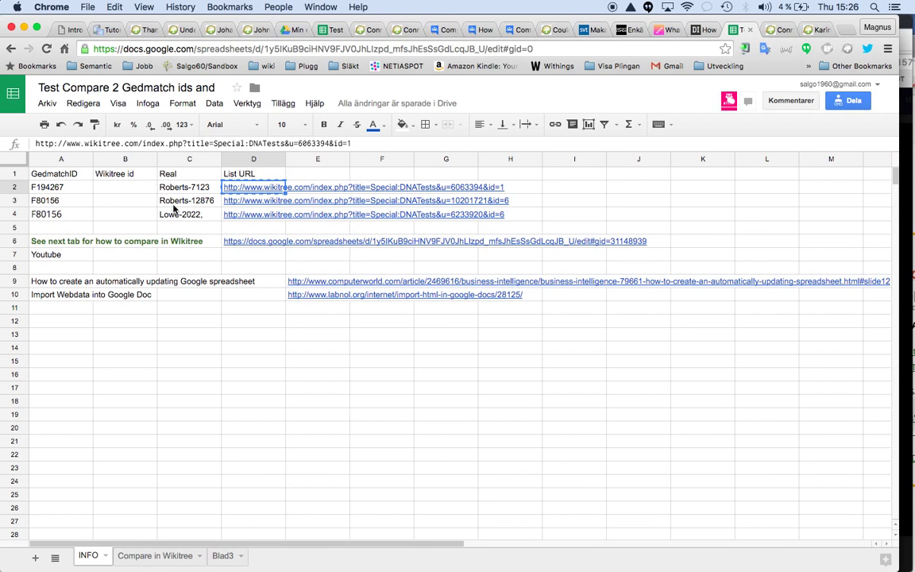
# Step: Duplicate the List URL heading and its three URLs from D1:D4 into column E
pyautogui.click(232, 174)
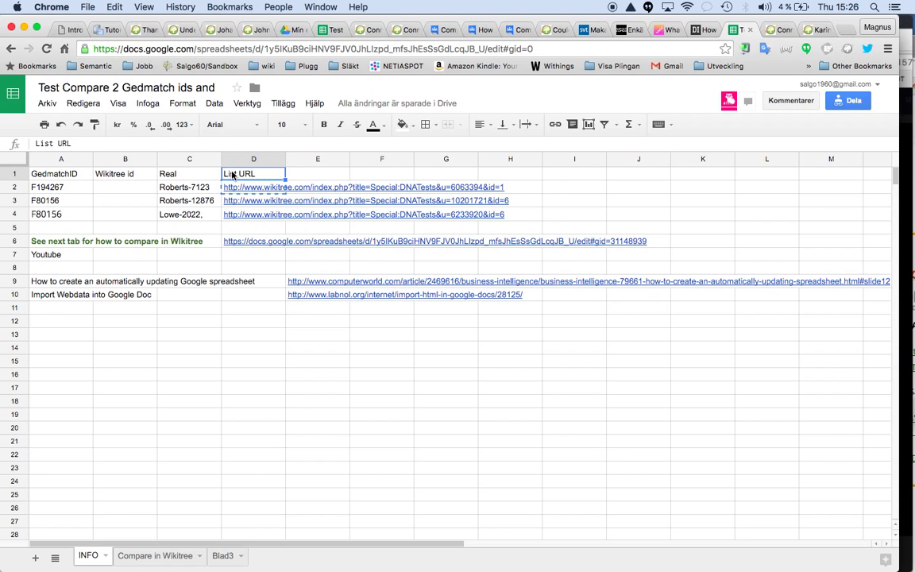
pyautogui.press('Down')
pyautogui.hotkey('shift', 'Down')
pyautogui.hotkey('shift', 'Down')
pyautogui.press('super+c')
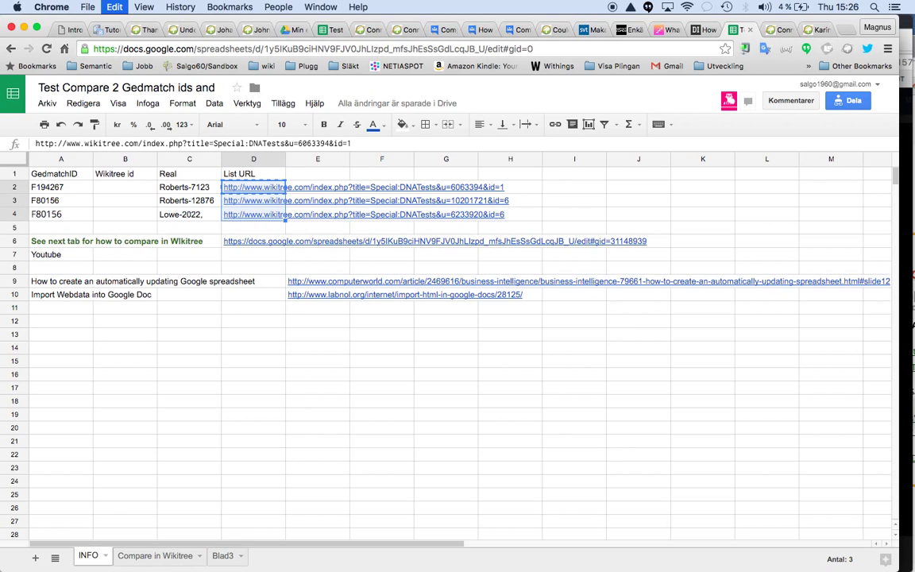
pyautogui.press('Right')
pyautogui.press('Left')
pyautogui.press('Up')
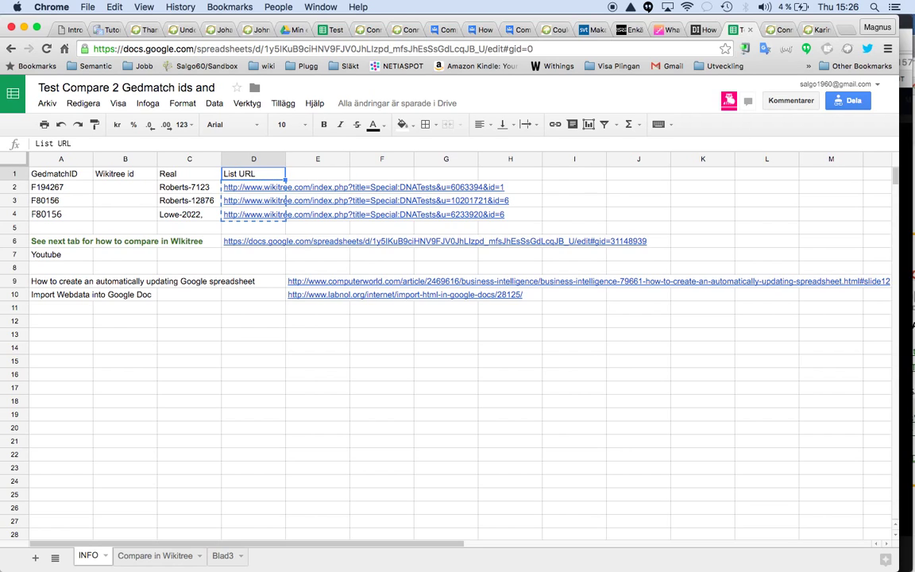
pyautogui.hotkey('shift', 'Down')
pyautogui.hotkey('shift', 'Down')
pyautogui.hotkey('shift', 'Down')
pyautogui.press('Right')
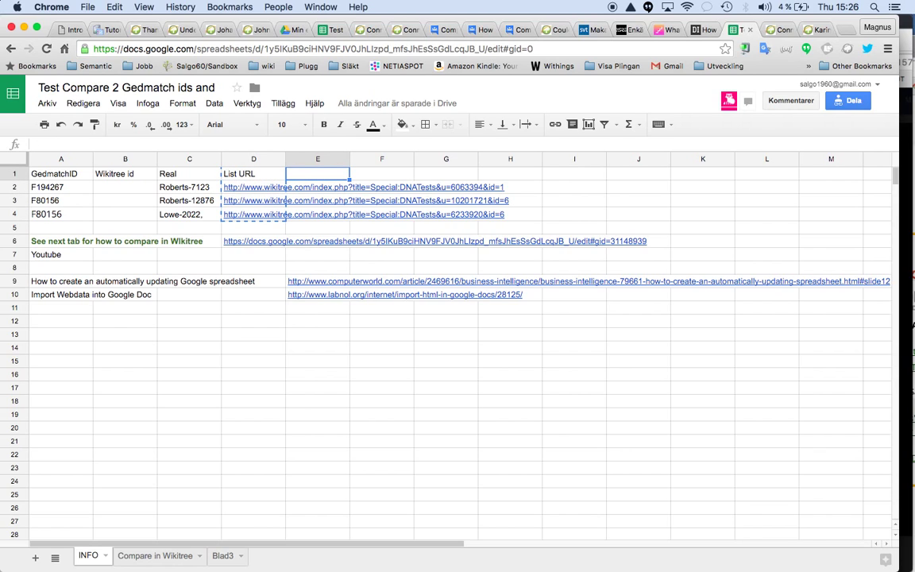
pyautogui.press('super+v')
pyautogui.press('Down')
pyautogui.press('Left')
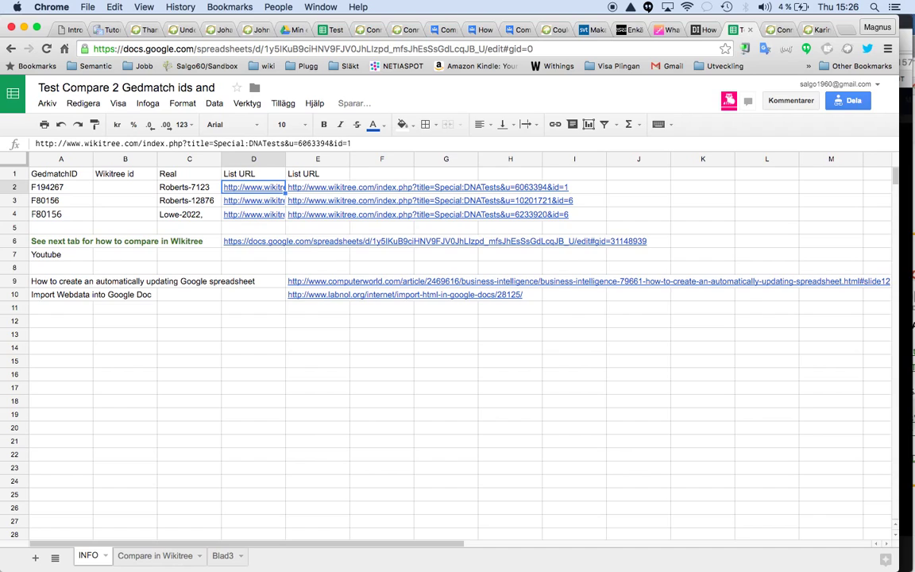
# Step: Trim D2's URL down to just u=6063394
pyautogui.moveTo(294, 145); pyautogui.dragTo(35, 144)
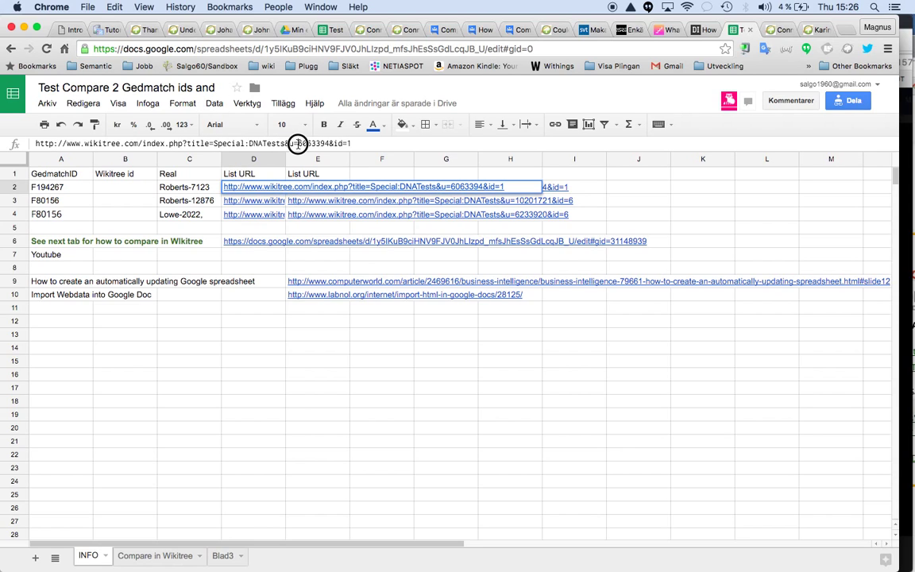
pyautogui.click(35, 144)
pyautogui.moveTo(351, 143); pyautogui.dragTo(34, 144)
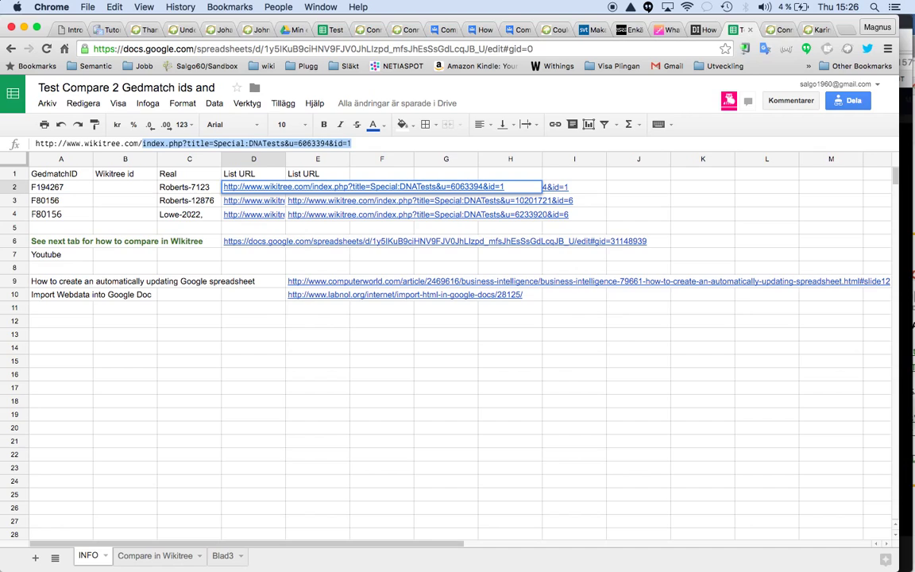
pyautogui.press('BackSpace')
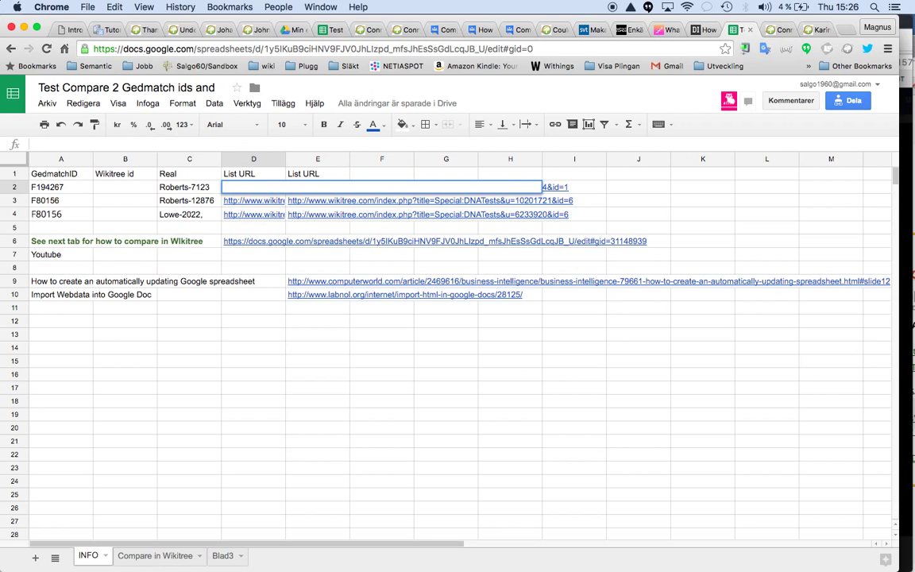
pyautogui.press('Escape')
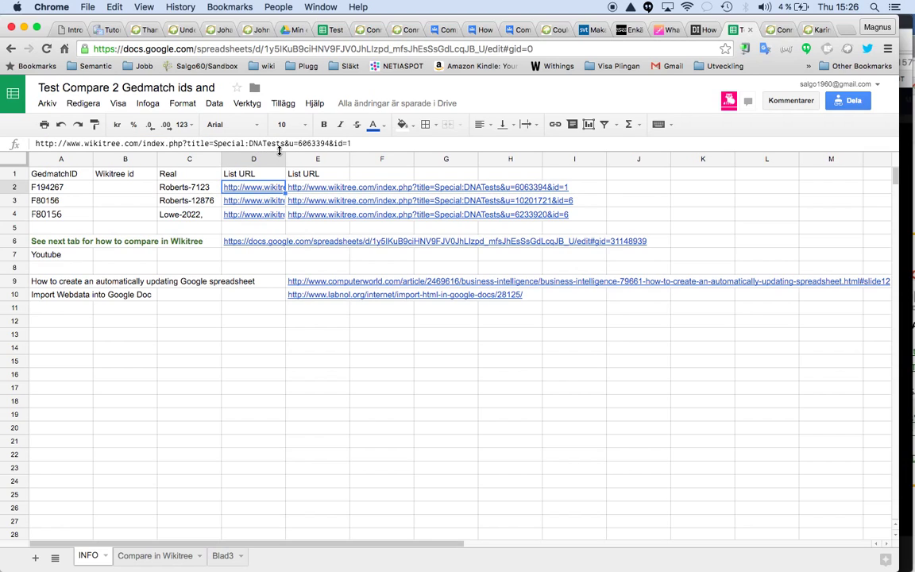
pyautogui.moveTo(287, 143); pyautogui.dragTo(38, 141)
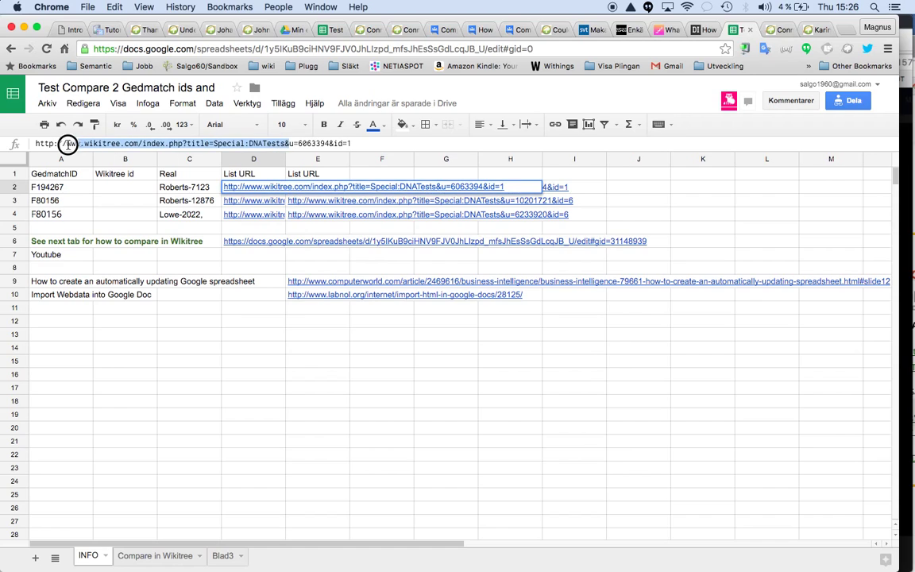
pyautogui.press('BackSpace')
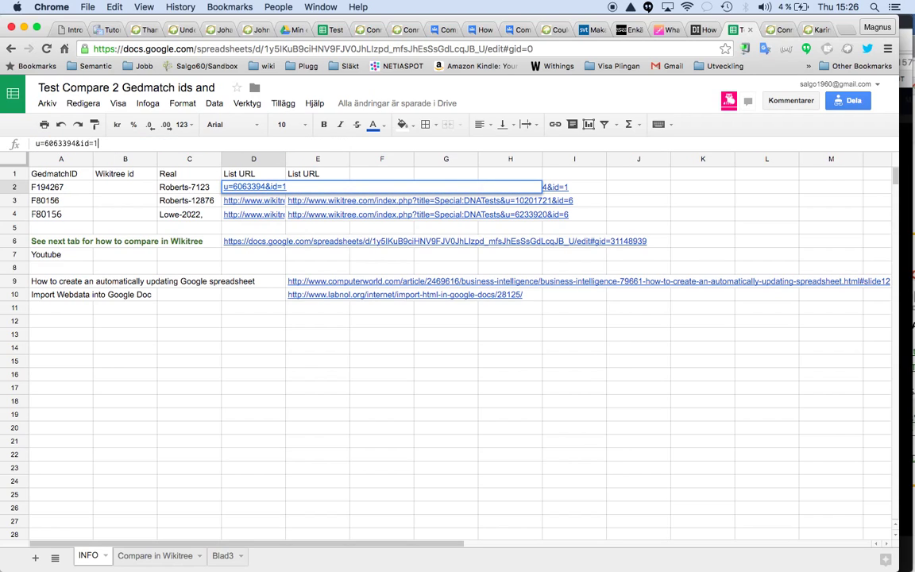
pyautogui.press('BackSpace')
pyautogui.press('BackSpace')
pyautogui.press('BackSpace')
pyautogui.press('Return')
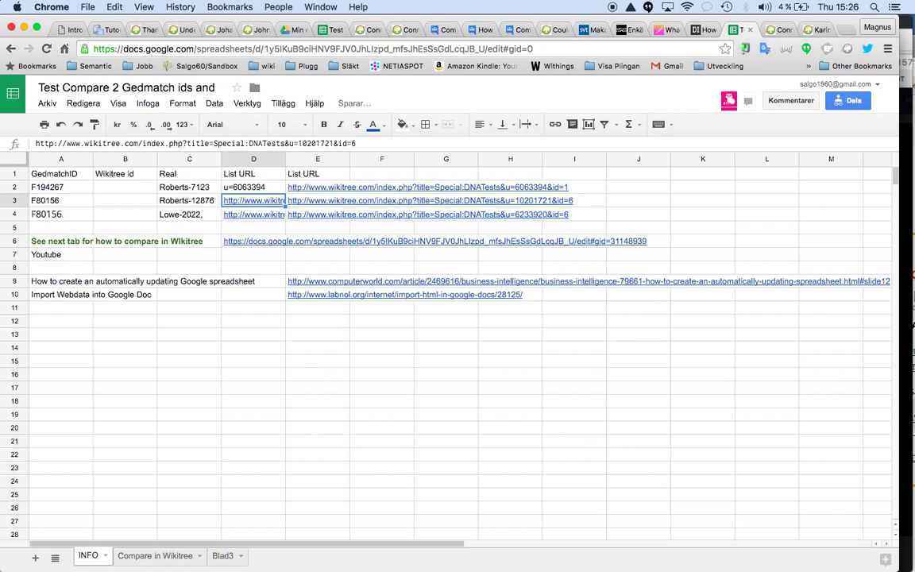
pyautogui.press('Up')
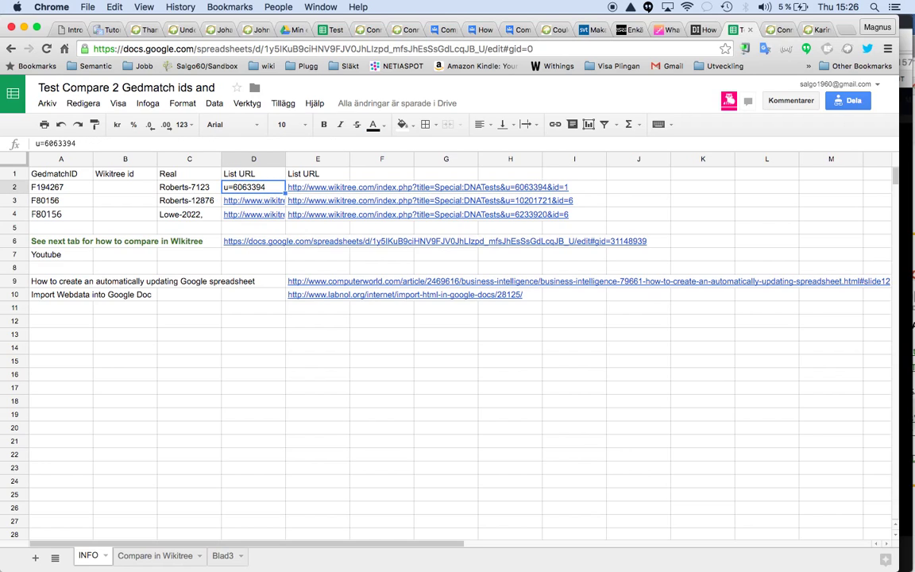
pyautogui.press('Down')
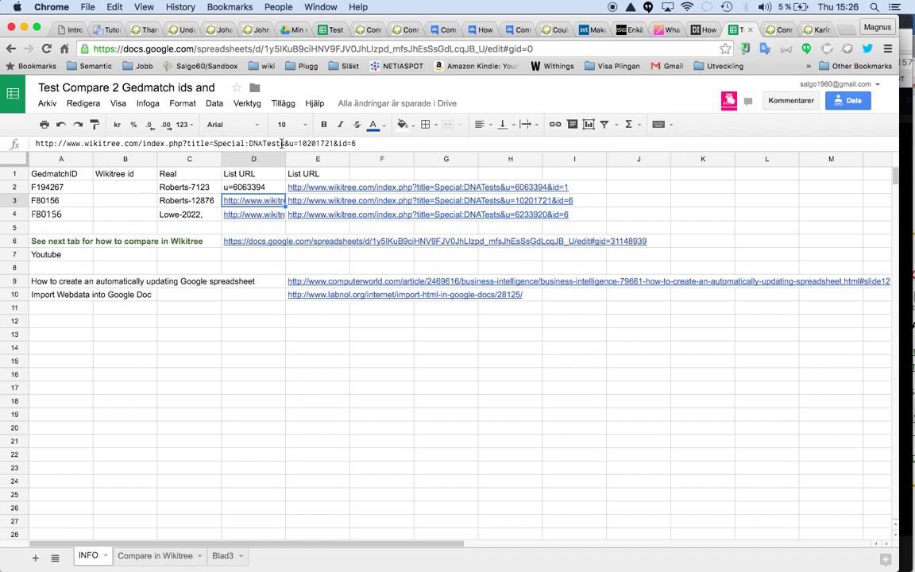
# Step: Trim D3's URL down to u=10201721 and copy it
pyautogui.click(287, 143)
pyautogui.moveTo(288, 143)
pyautogui.mouseDown()
pyautogui.moveTo(35, 143)
pyautogui.moveTo(101, 143)
pyautogui.mouseUp()
pyautogui.press('BackSpace')
pyautogui.press('BackSpace')
pyautogui.press('Return')
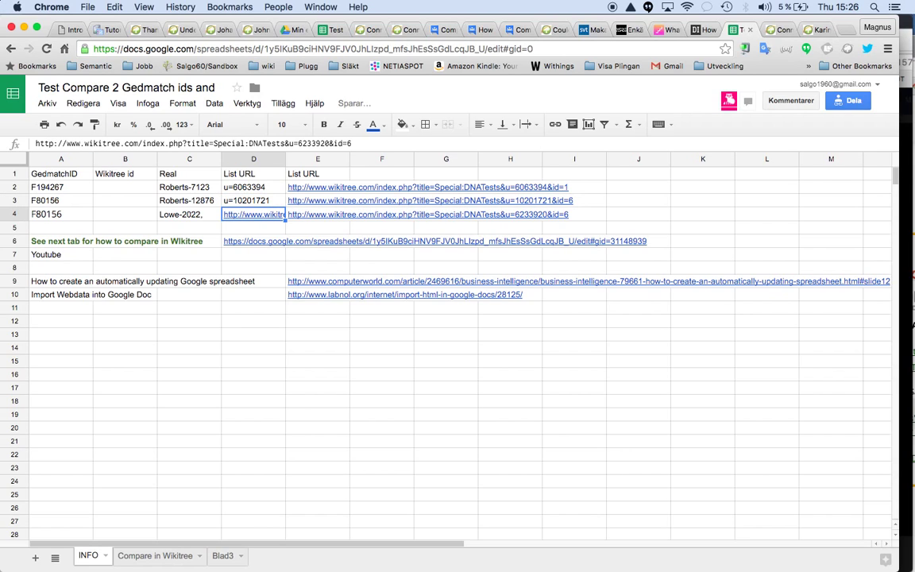
pyautogui.press('Up')
pyautogui.hotkey('ctrl', 'c')
pyautogui.press('Down')
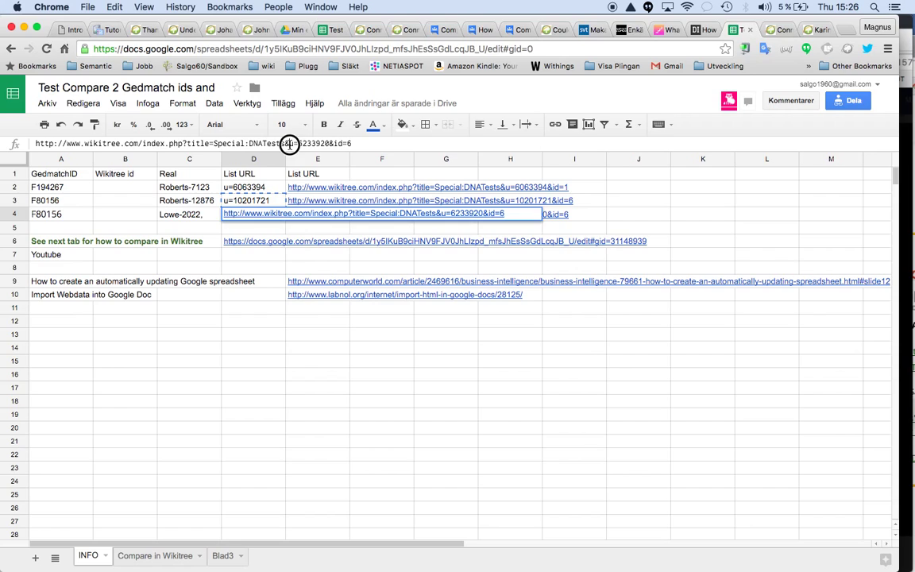
# Step: Trim D4's URL to u=6233920 and select the three u= values in D2:D4
pyautogui.moveTo(289, 144); pyautogui.dragTo(35, 144)
pyautogui.press('BackSpace')
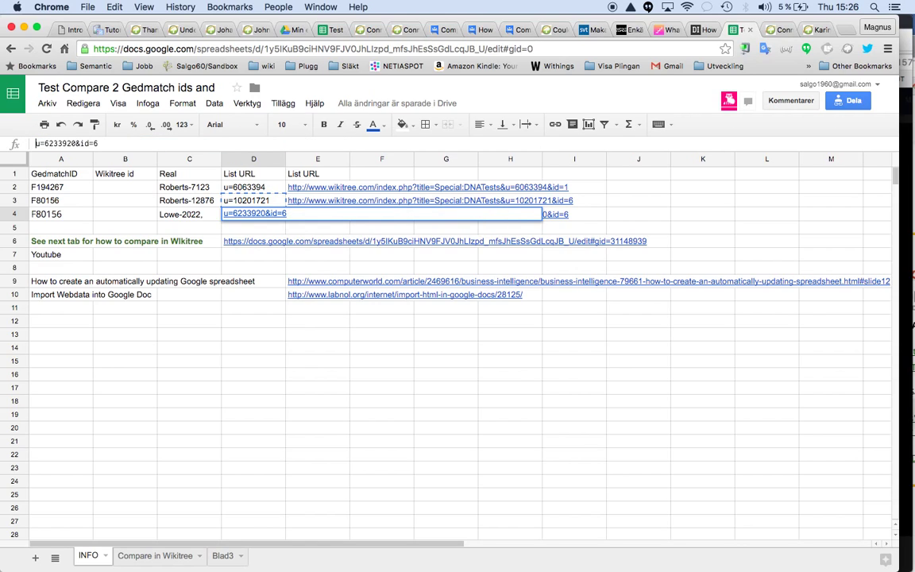
pyautogui.moveTo(99, 144); pyautogui.dragTo(76, 143)
pyautogui.press('BackSpace')
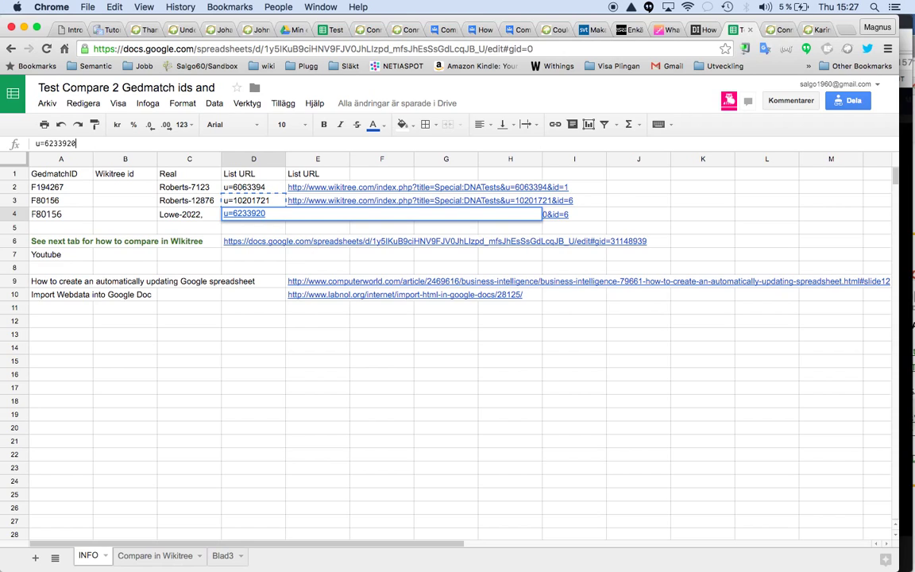
pyautogui.press('Return')
pyautogui.press('Up')
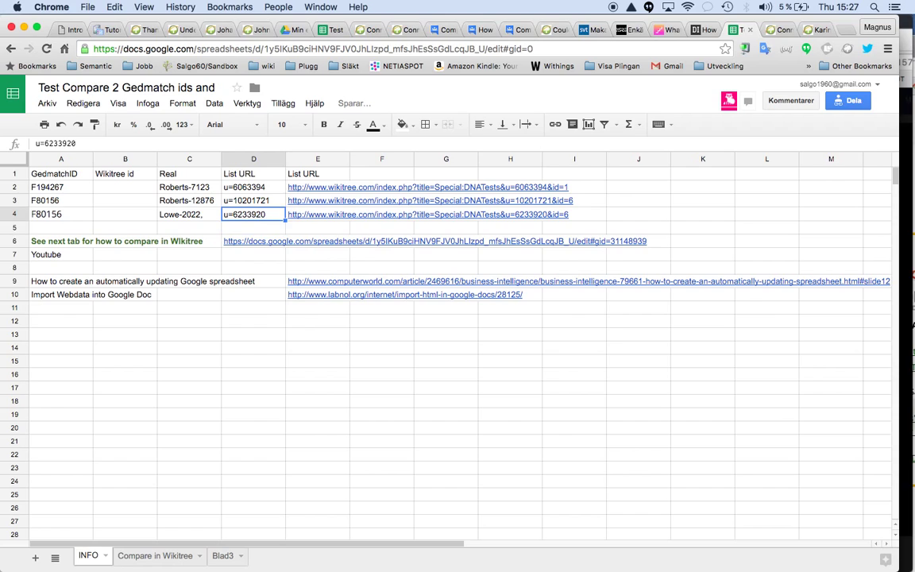
pyautogui.hotkey('shift', 'Up')
pyautogui.hotkey('shift', 'Up')
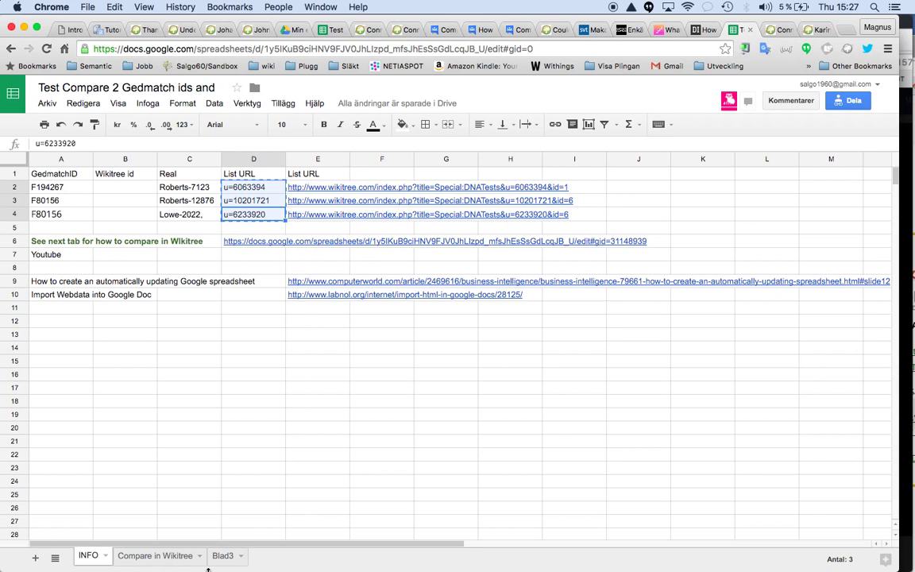
# Step: On Blad3, paste the u= values into B2:B4 and remove the trailing & from A2's header
pyautogui.click(222, 556)
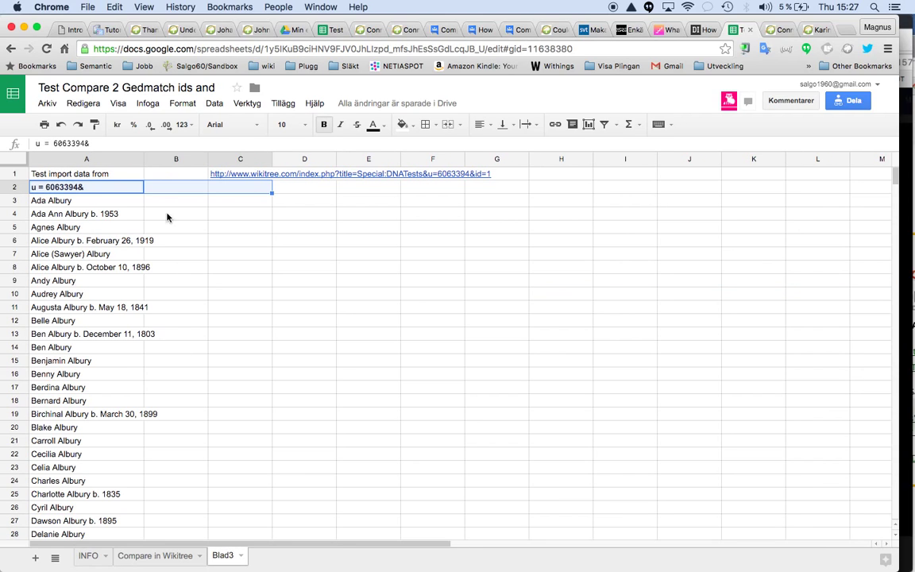
pyautogui.click(172, 189)
pyautogui.press('cmd+v')
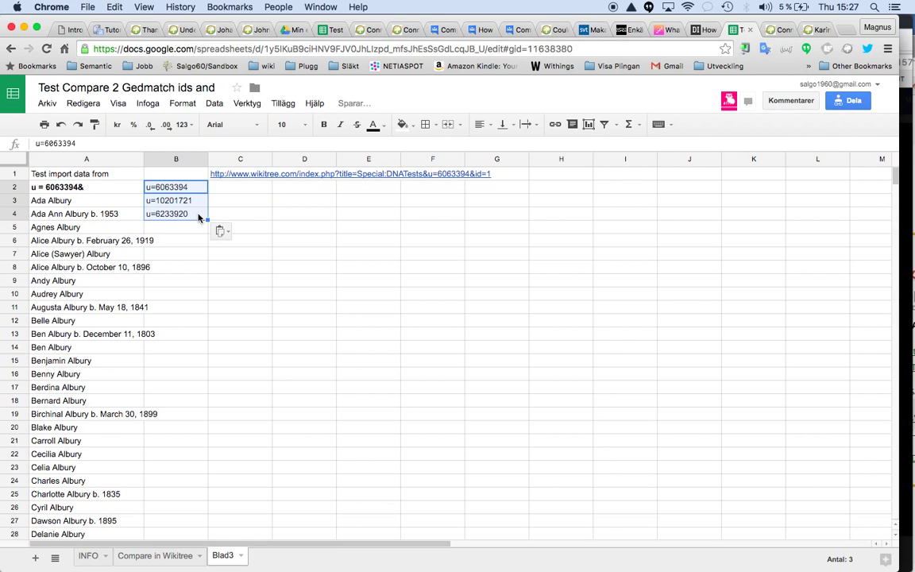
pyautogui.click(186, 201)
pyautogui.click(103, 187)
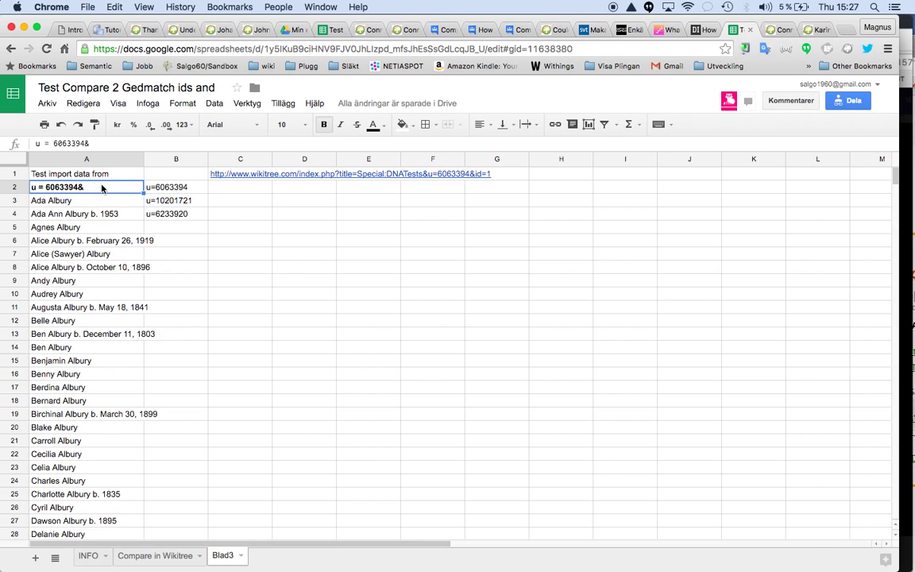
pyautogui.click(95, 144)
pyautogui.press('BackSpace')
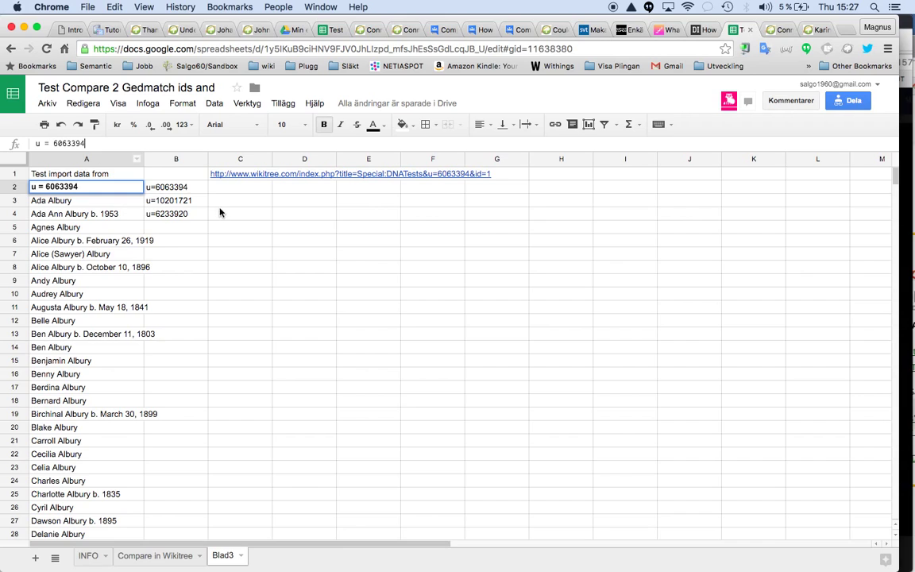
# Step: Copy u=10201721 into cells B2, B4 and C2
pyautogui.click(189, 204)
pyautogui.press('cmd+c')
pyautogui.click(176, 189)
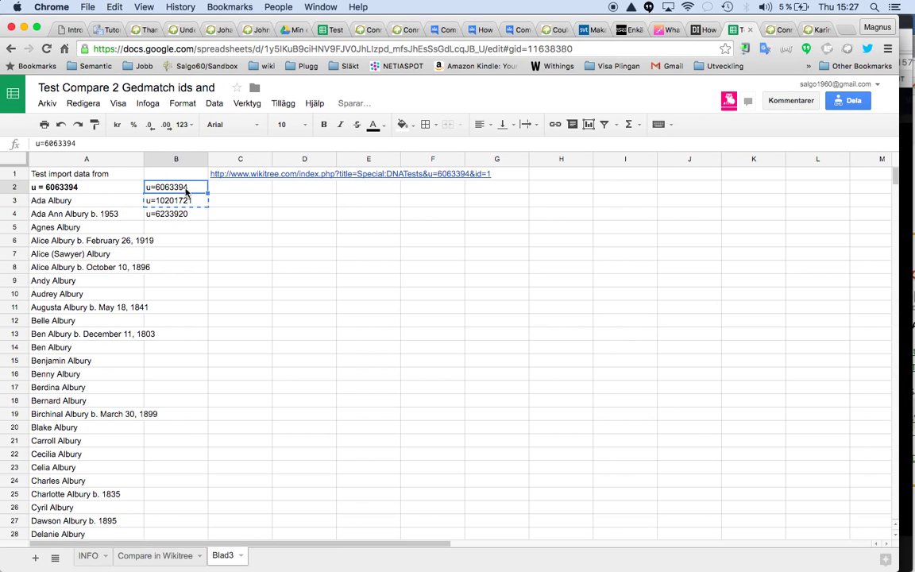
pyautogui.press('cmd+v')
pyautogui.click(188, 215)
pyautogui.press('cmd+v')
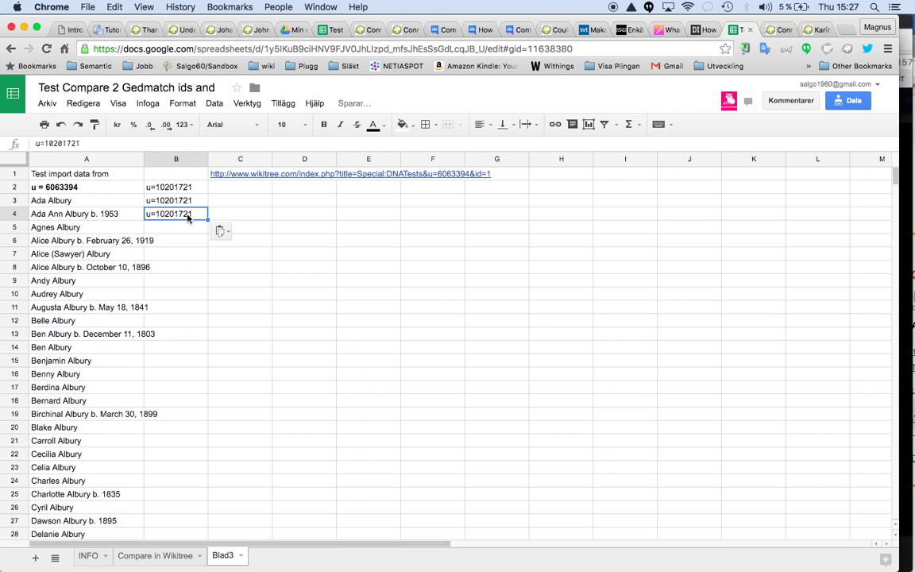
pyautogui.click(238, 187)
pyautogui.press('cmd+v')
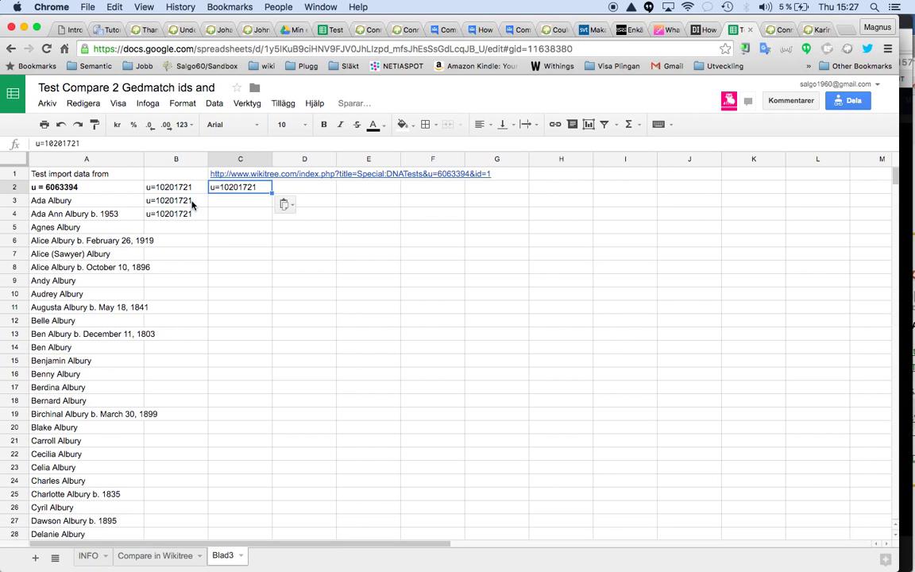
# Step: Clear B3, inspect A3's import formula, and restore u=10201721 in B4
pyautogui.click(188, 202)
pyautogui.press('BackSpace')
pyautogui.press('Down')
pyautogui.press('BackSpace')
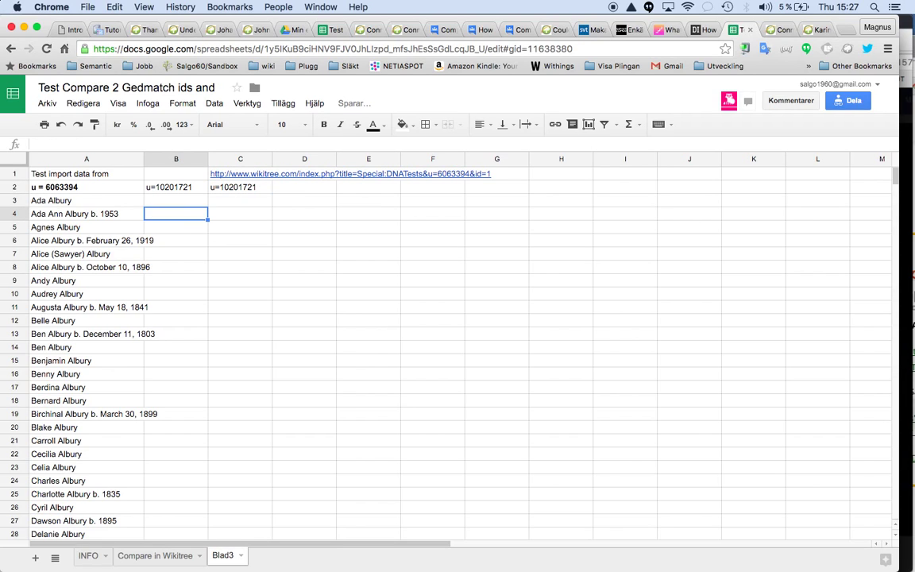
pyautogui.press('Up')
pyautogui.press('Left')
pyautogui.moveTo(349, 173)
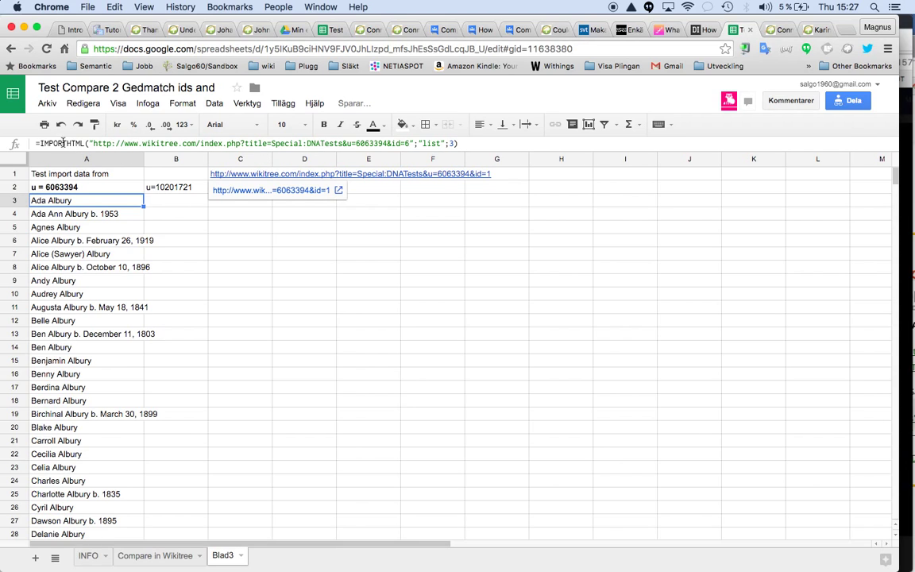
pyautogui.click(36, 143)
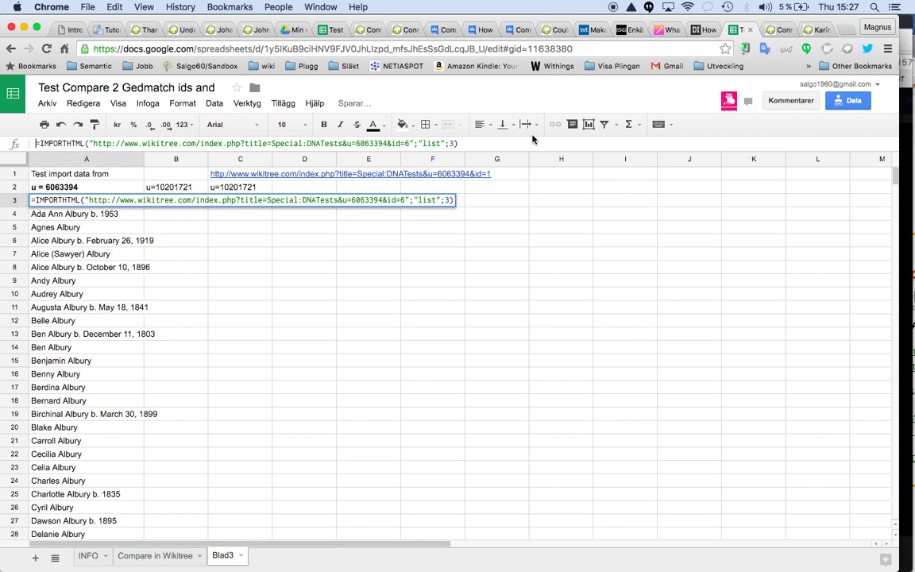
pyautogui.click(192, 219)
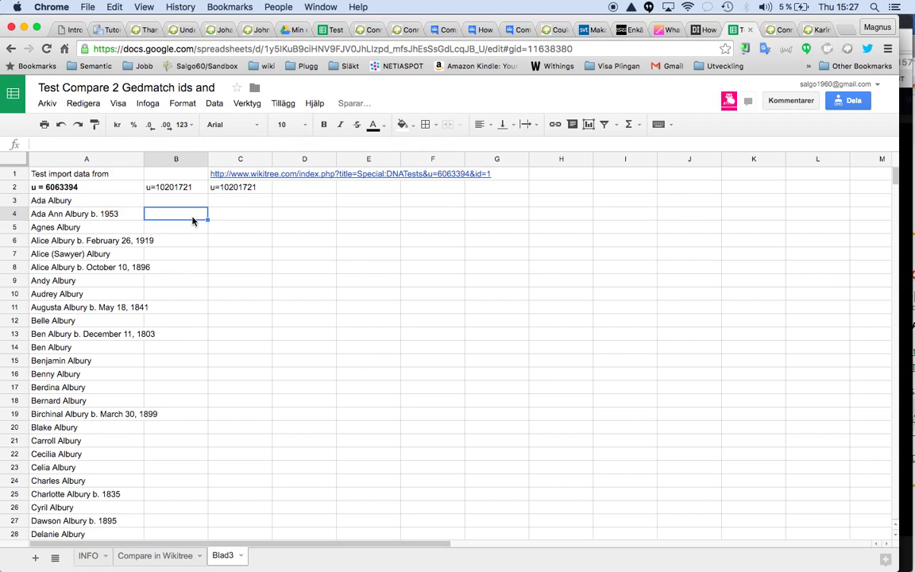
pyautogui.press('super+v')
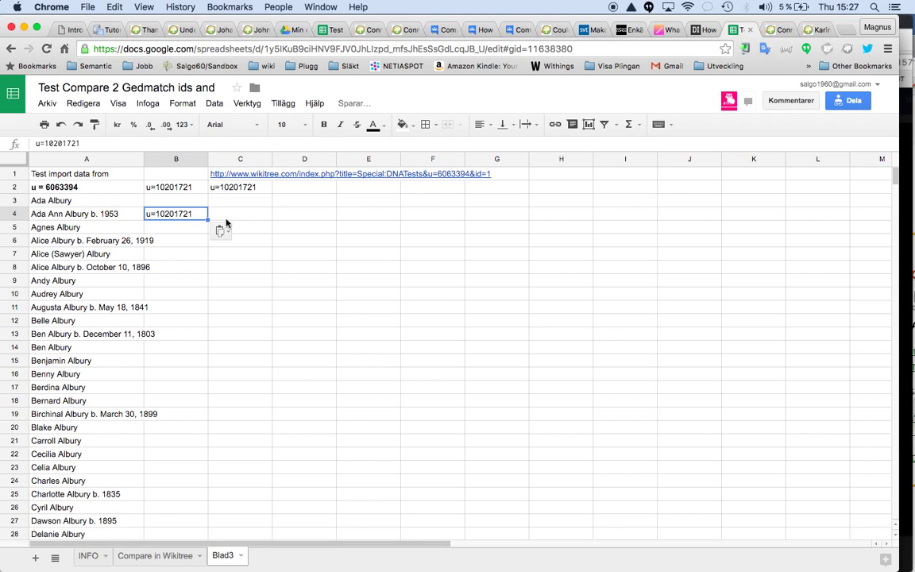
# Step: Copy A3's IMPORTHTML formula into B3 and C3
pyautogui.press('Left')
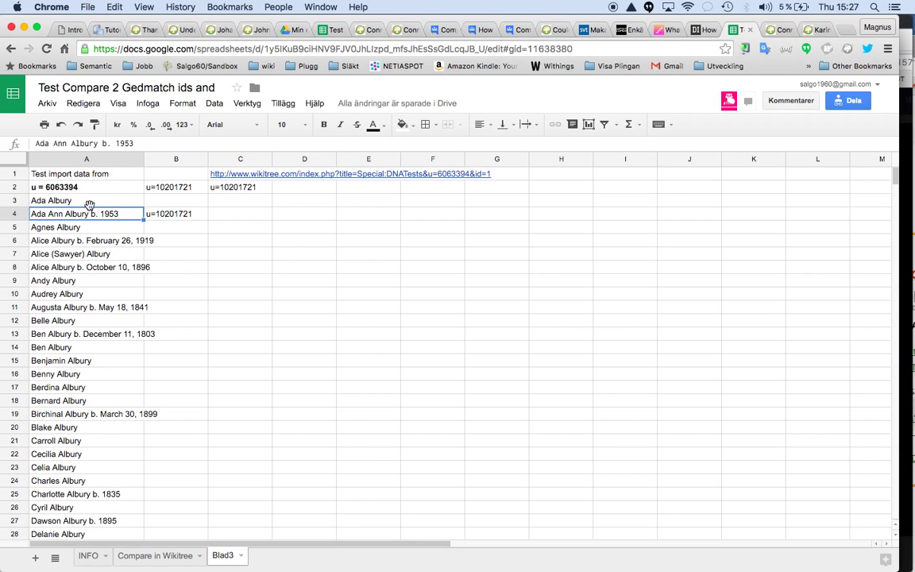
pyautogui.click(80, 200)
pyautogui.click(164, 203)
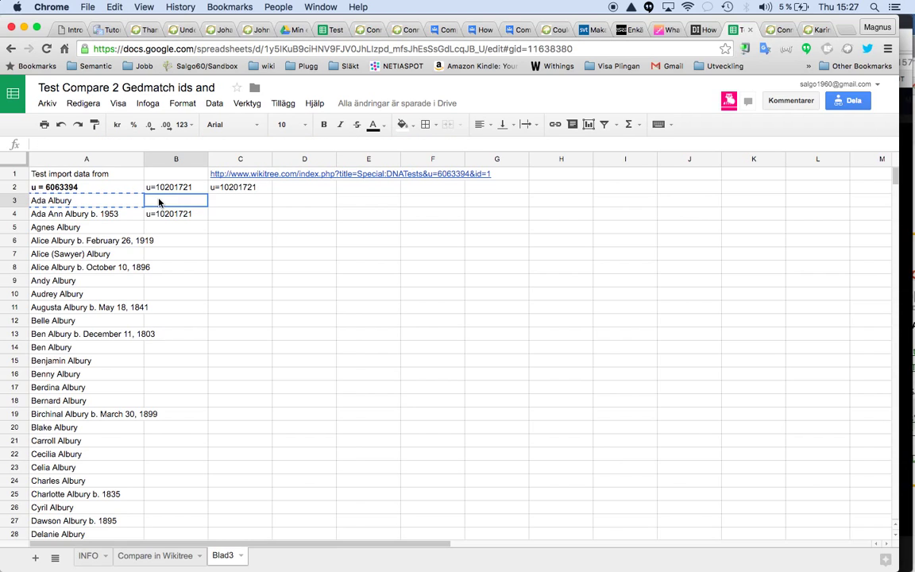
pyautogui.press('super+v')
pyautogui.click(233, 200)
pyautogui.press('super+v')
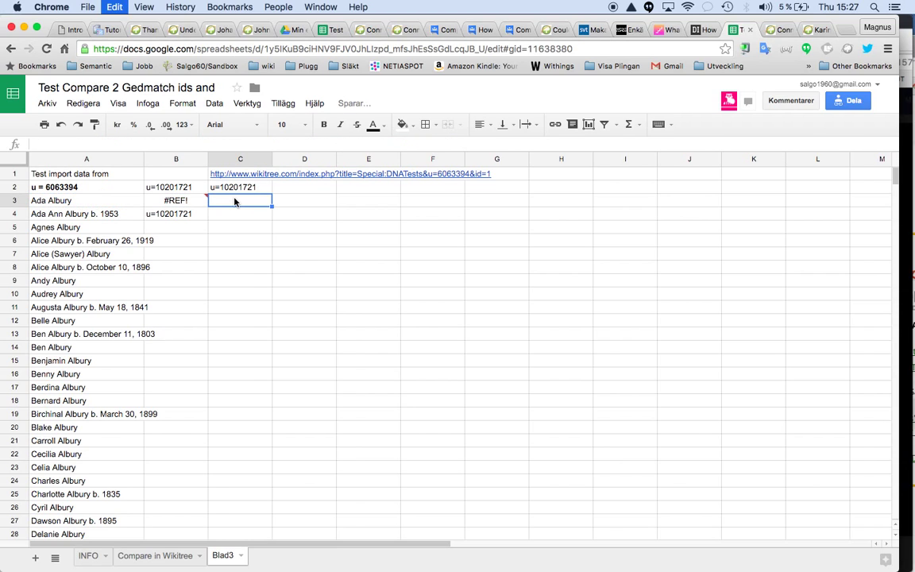
# Step: Clear the blocking value in B4 so B3's import can expand
pyautogui.click(164, 200)
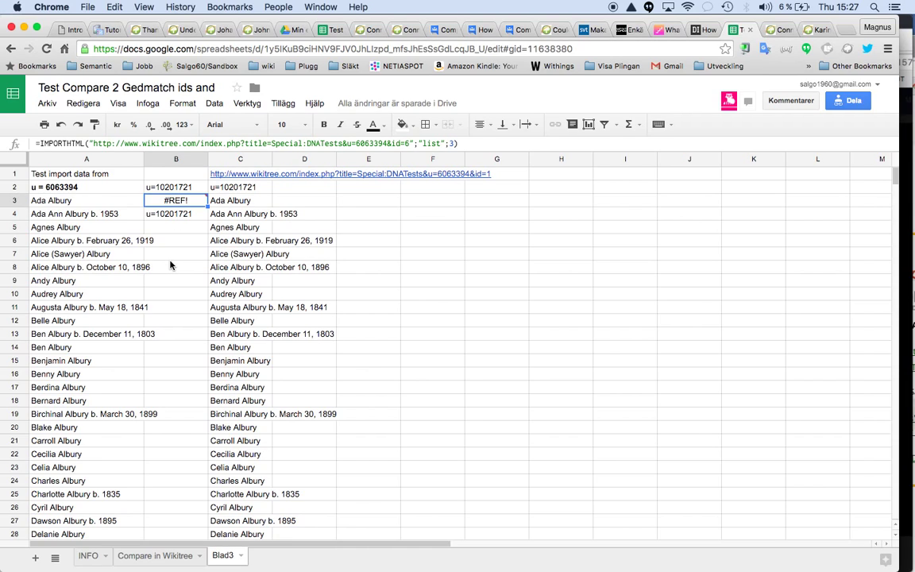
pyautogui.click(157, 213)
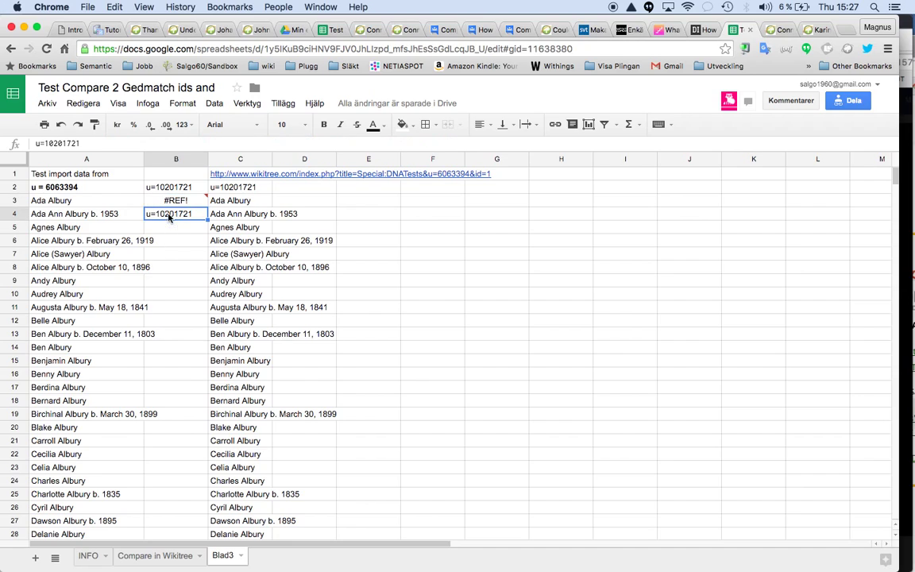
pyautogui.press('Delete')
pyautogui.press('Return')
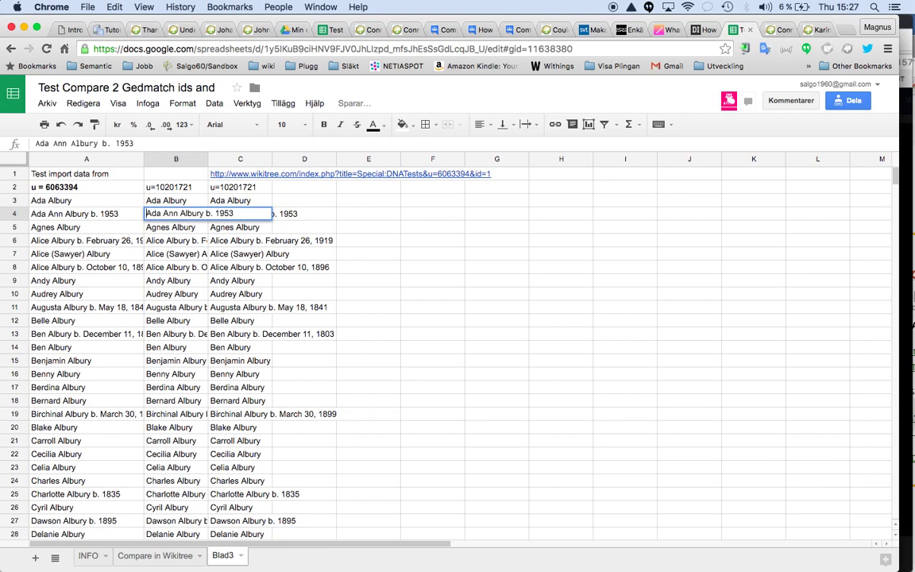
pyautogui.press('Escape')
# Step: Change the id in B3's IMPORTHTML URL from 6063394 to 10201721
pyautogui.click(157, 186)
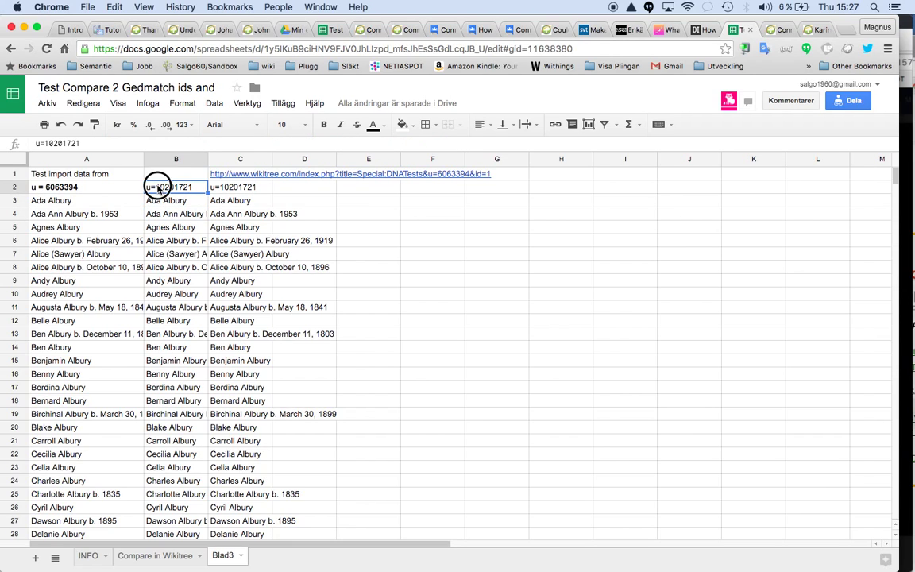
pyautogui.doubleClick(176, 187)
pyautogui.press('super+c')
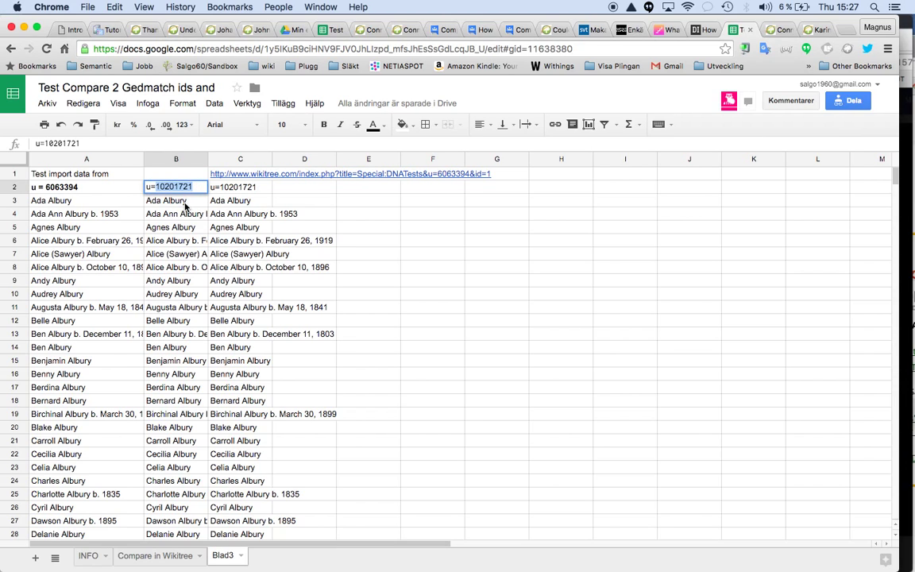
pyautogui.click(185, 205)
pyautogui.click(355, 143)
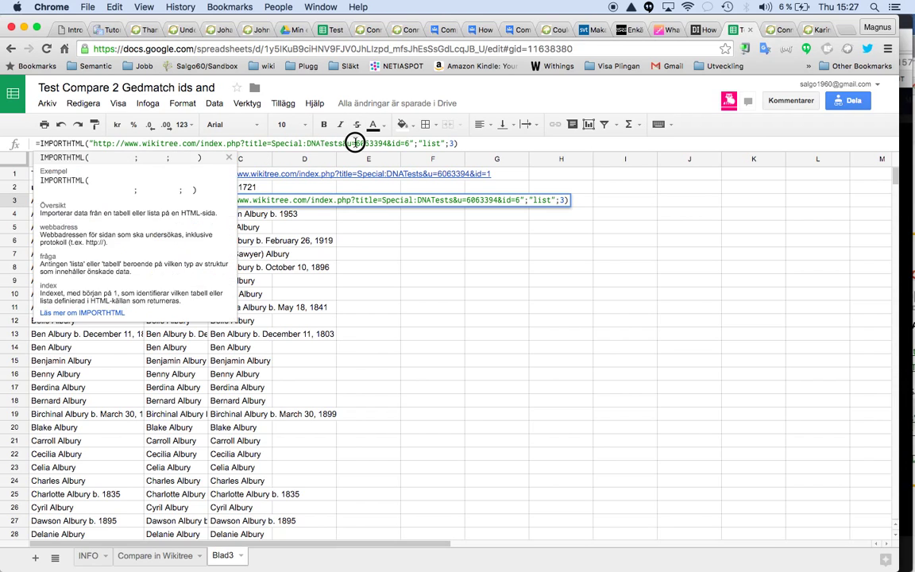
pyautogui.moveTo(355, 143); pyautogui.dragTo(388, 143)
pyautogui.press('super+v')
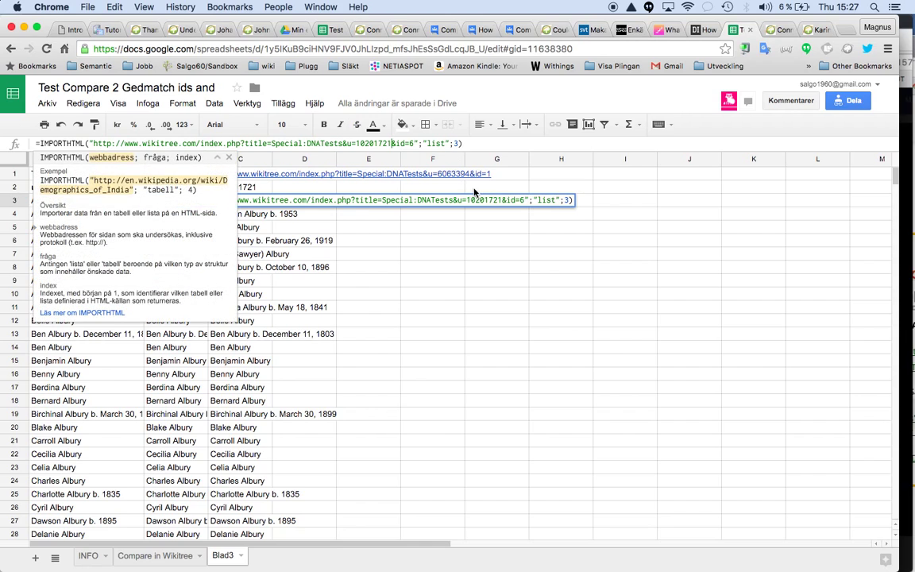
pyautogui.press('Return')
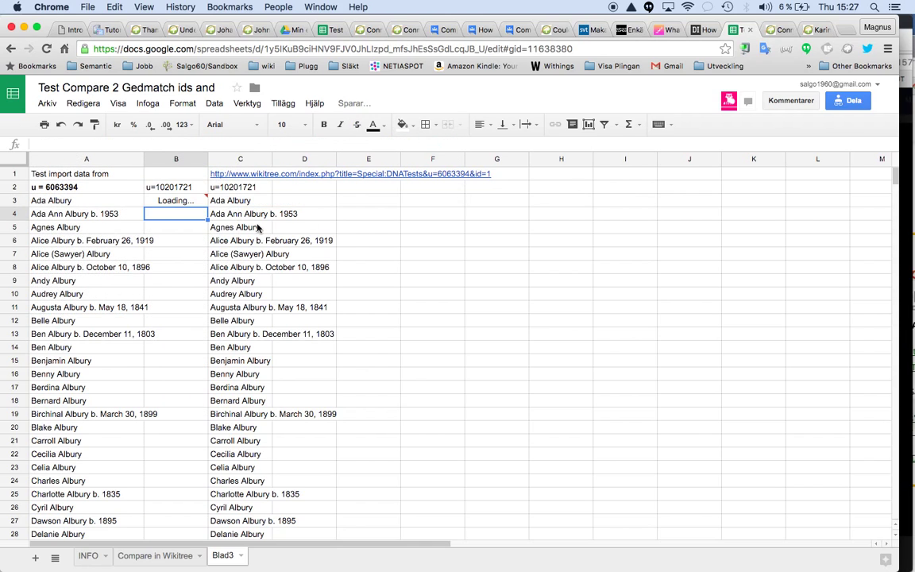
pyautogui.click(227, 188)
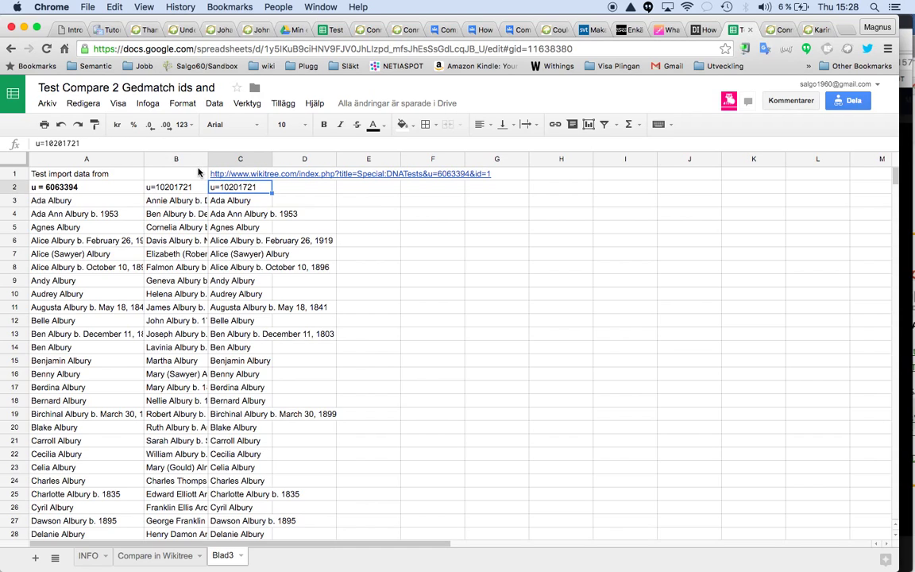
# Step: Change the id in C3's import formula from 6063394 to 10201721
pyautogui.moveTo(44, 143); pyautogui.dragTo(104, 143)
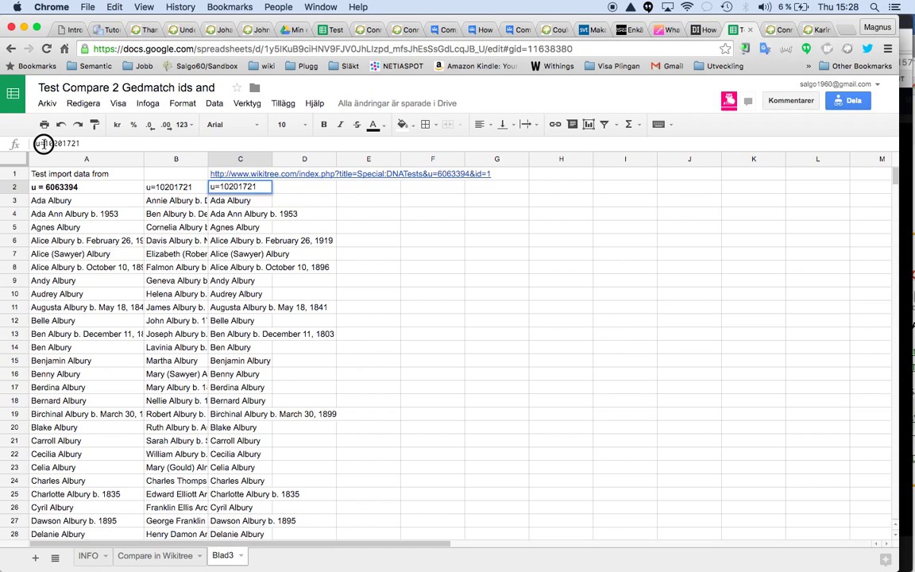
pyautogui.click(247, 205)
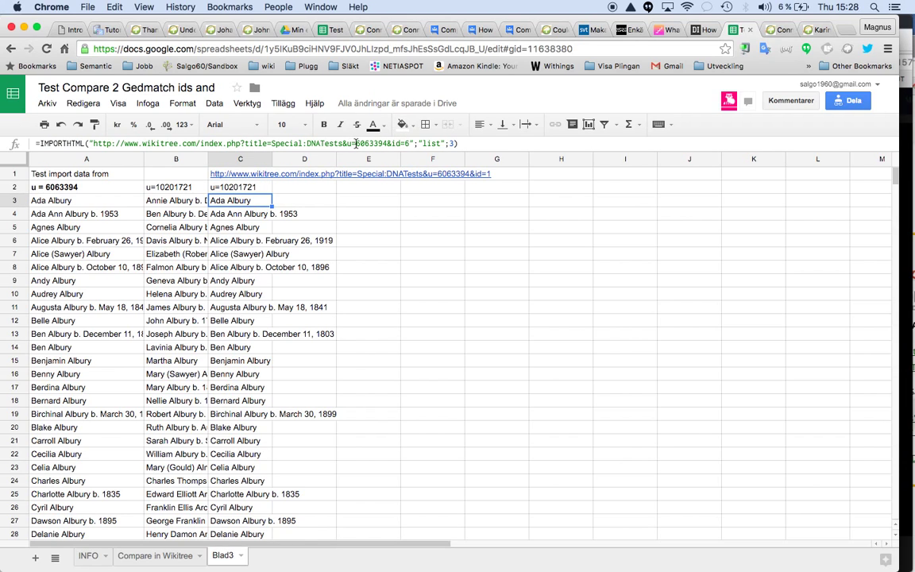
pyautogui.moveTo(356, 143); pyautogui.dragTo(387, 143)
pyautogui.press('super+c')
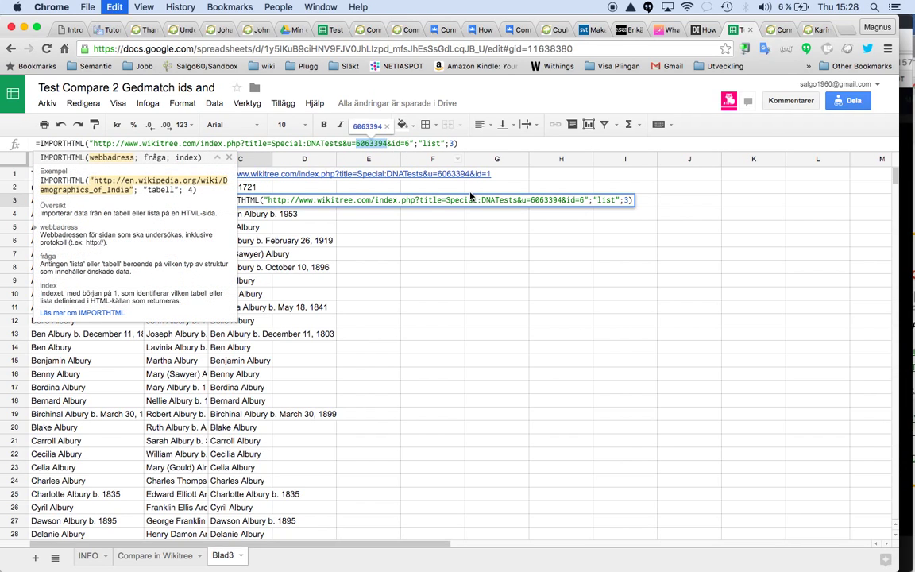
pyautogui.press('super+v')
pyautogui.press('Return')
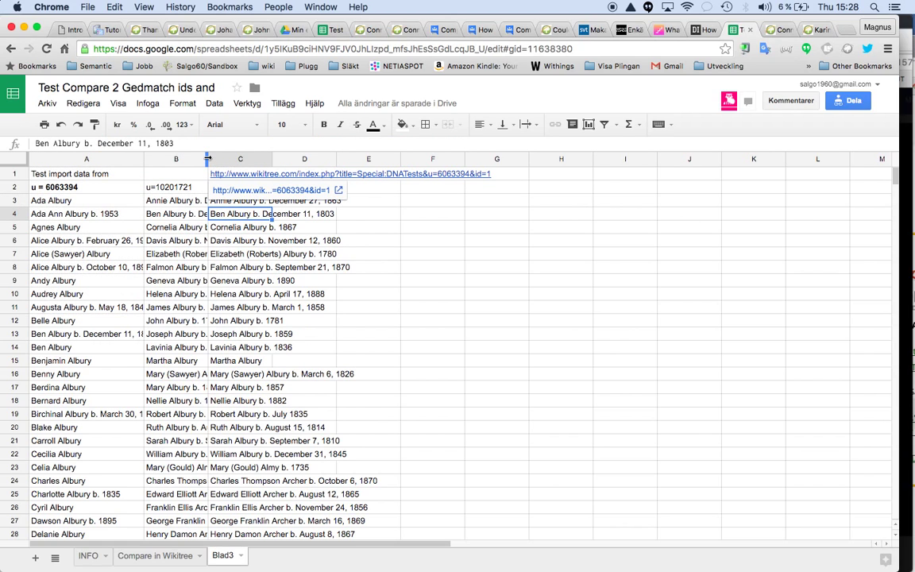
# Step: Widen column B and bold the u= headers in A2:C2
pyautogui.moveTo(208, 159); pyautogui.dragTo(257, 158)
pyautogui.click(186, 187)
pyautogui.click(290, 186)
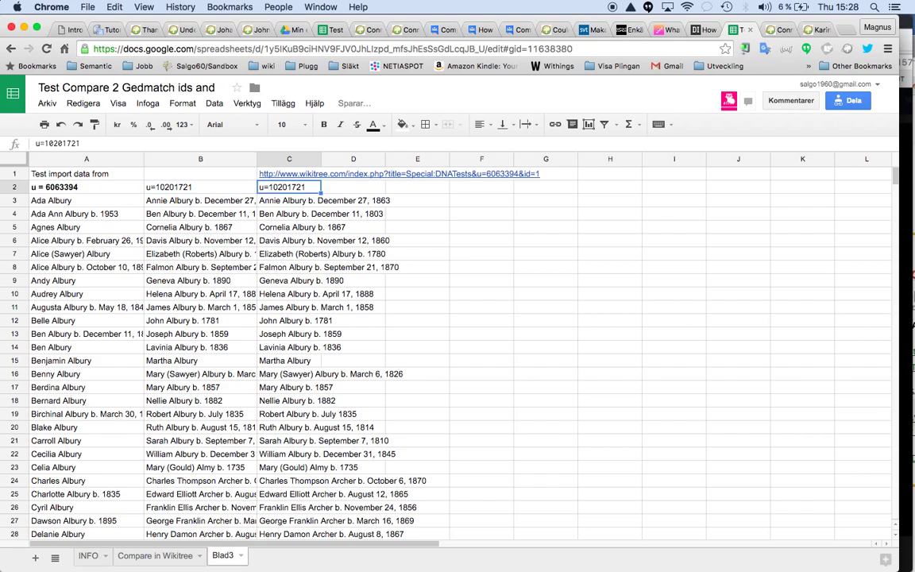
pyautogui.hotkey('shift', 'Left')
pyautogui.hotkey('shift', 'Left')
pyautogui.hotkey('ctrl', 'b')
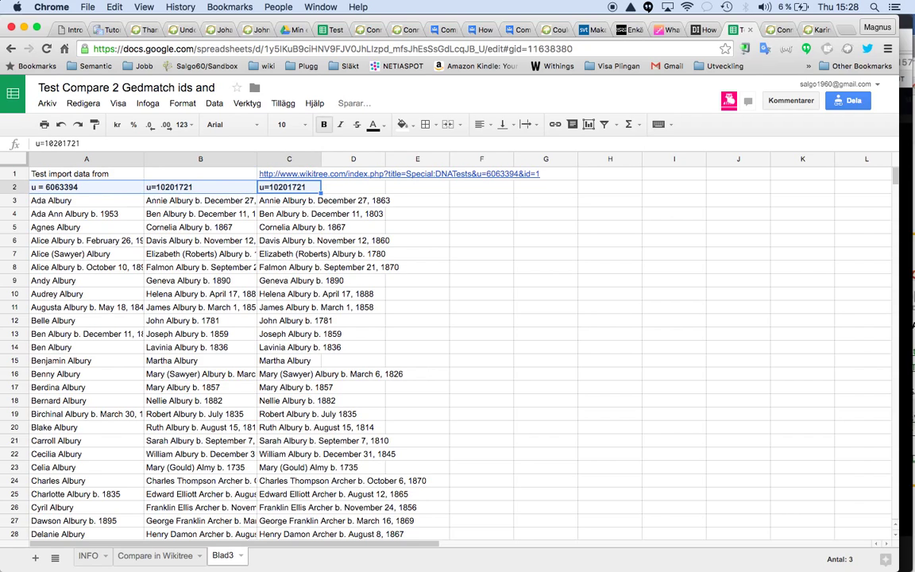